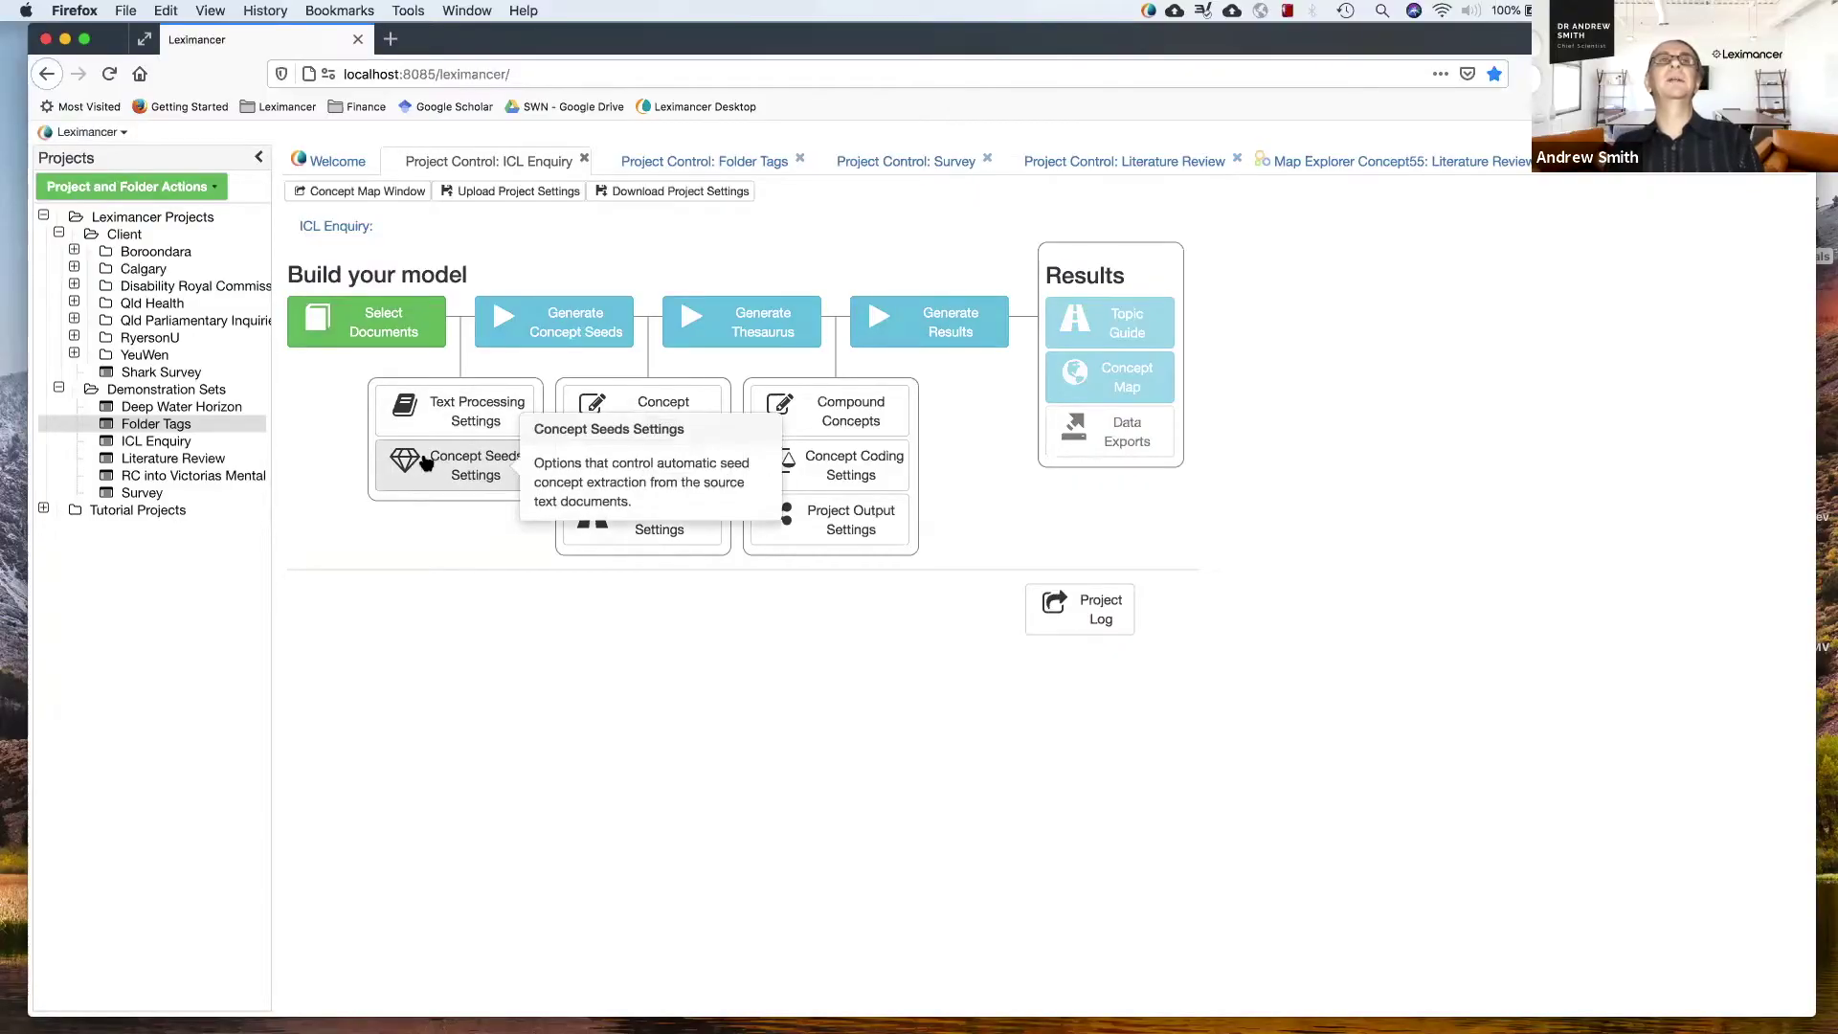
Open the Concept Seeds Settings for the ICL Enquiry project from Select Documents
{"action": "left_click", "coordinate": [481, 469]}
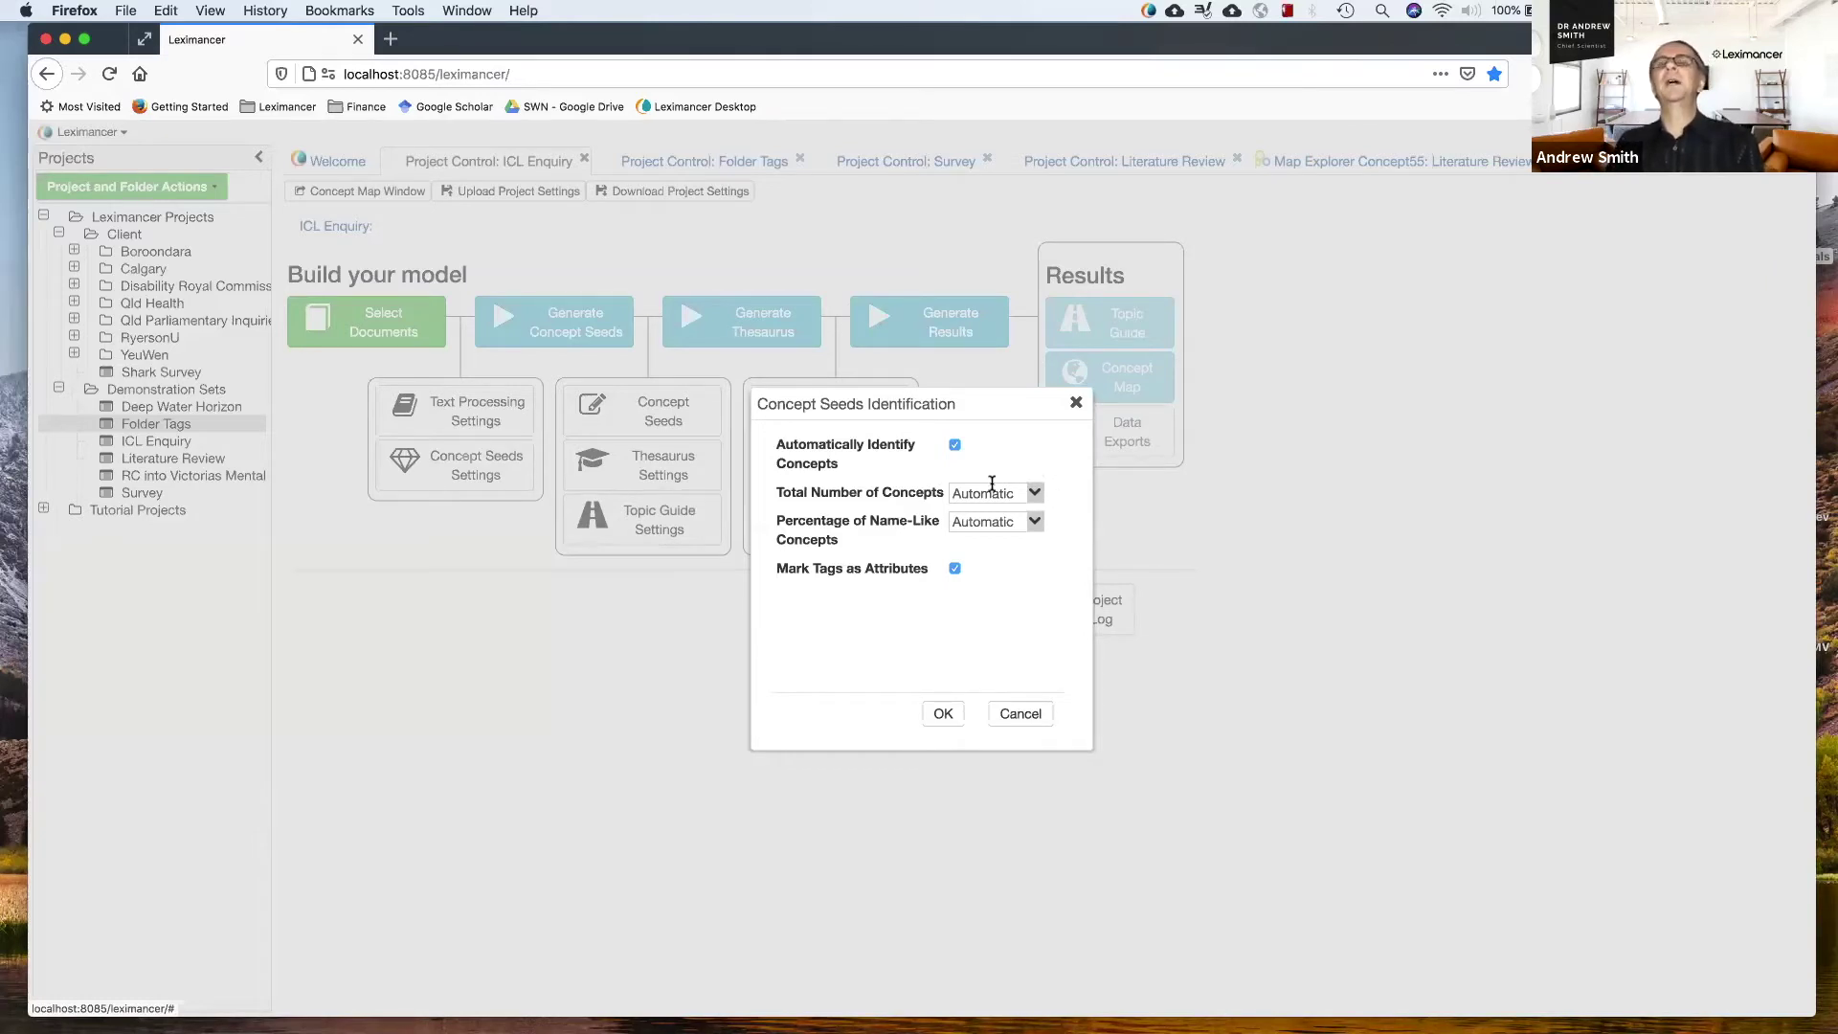
Show the Total Number of Concepts options, from Automatic up to 130
{"action": "left_click", "coordinate": [1035, 494]}
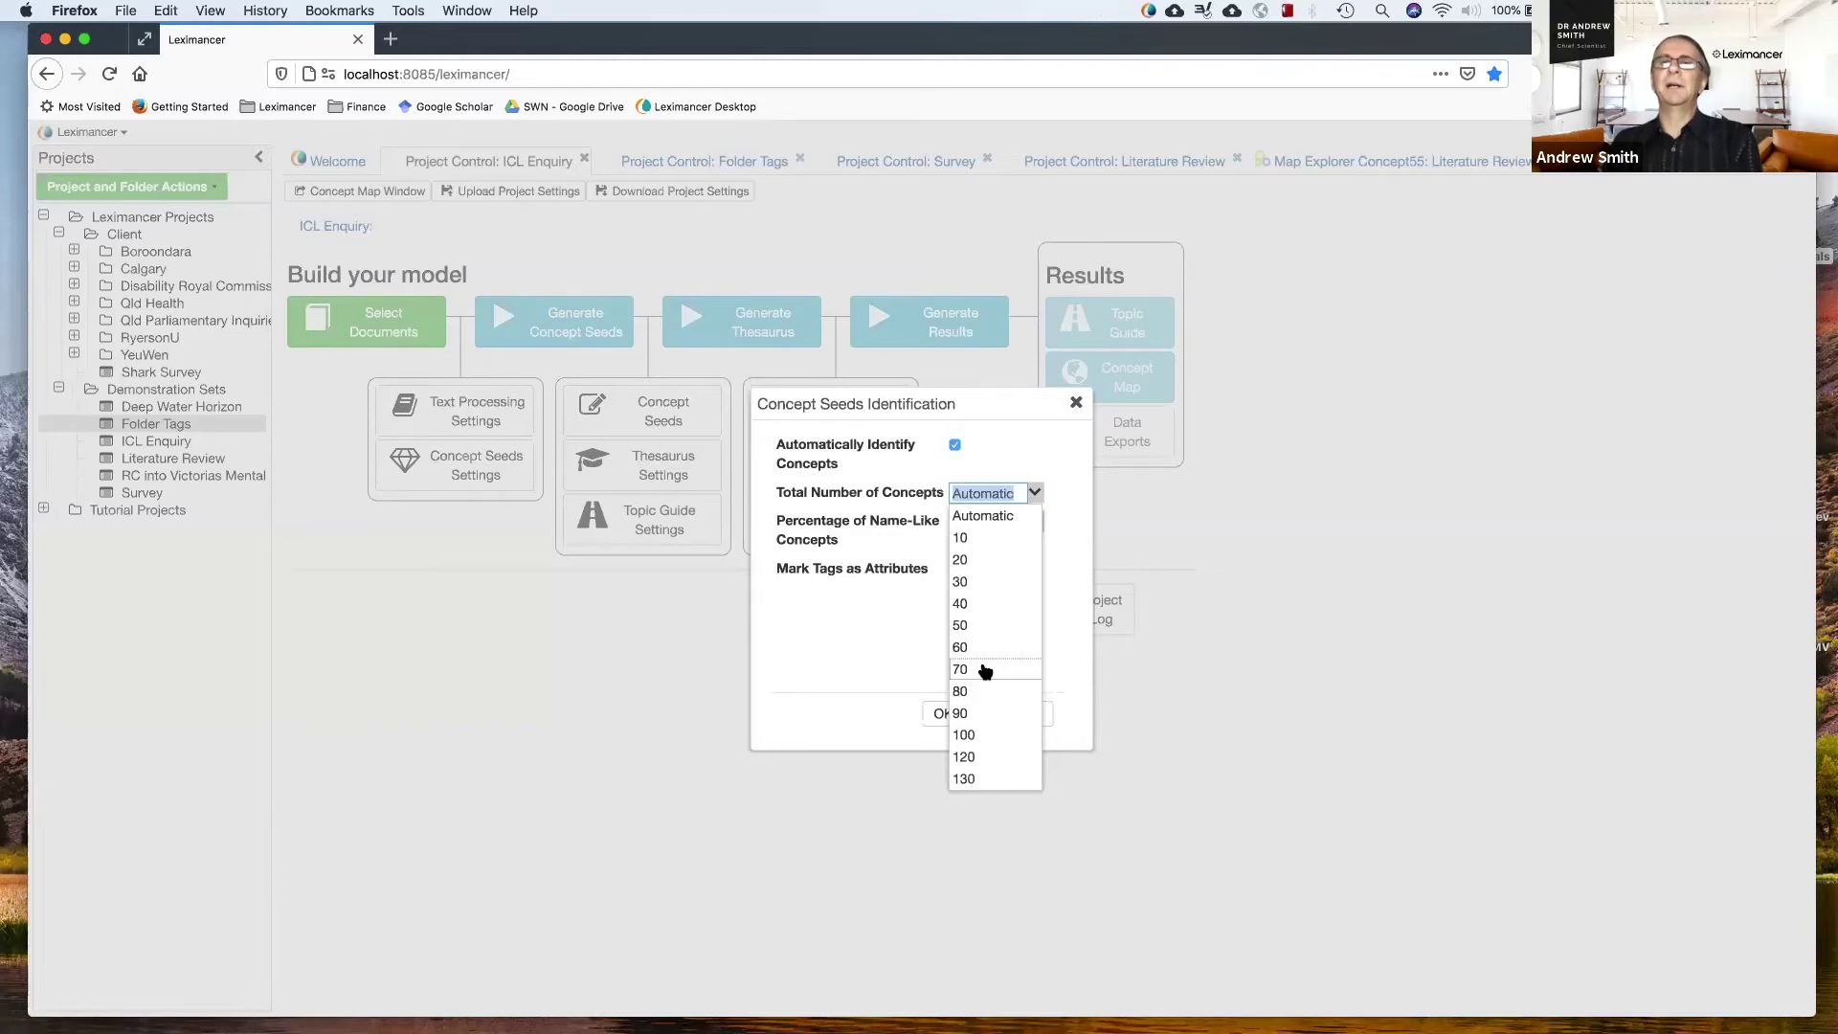
Try total concept counts of 10, 50 and 100, then cancel without keeping the change
{"action": "left_click", "coordinate": [961, 538]}
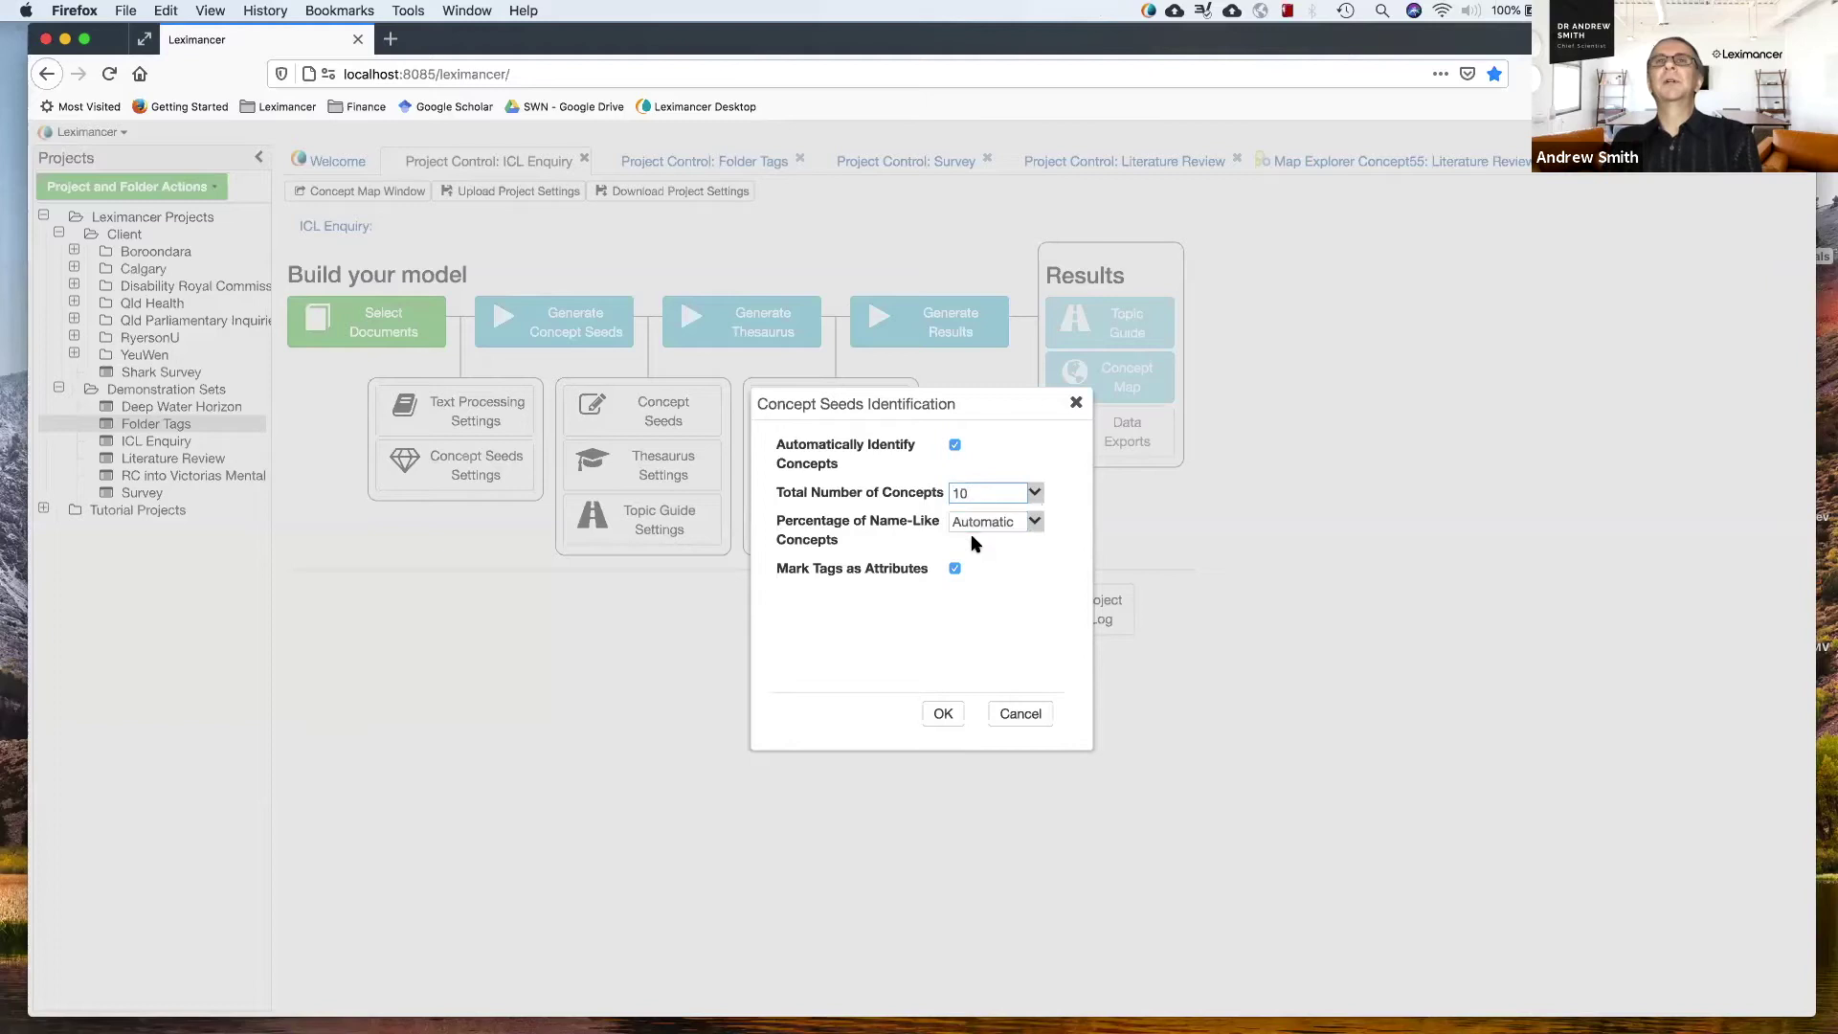
{"action": "left_click", "coordinate": [1034, 492]}
{"action": "left_click", "coordinate": [973, 624]}
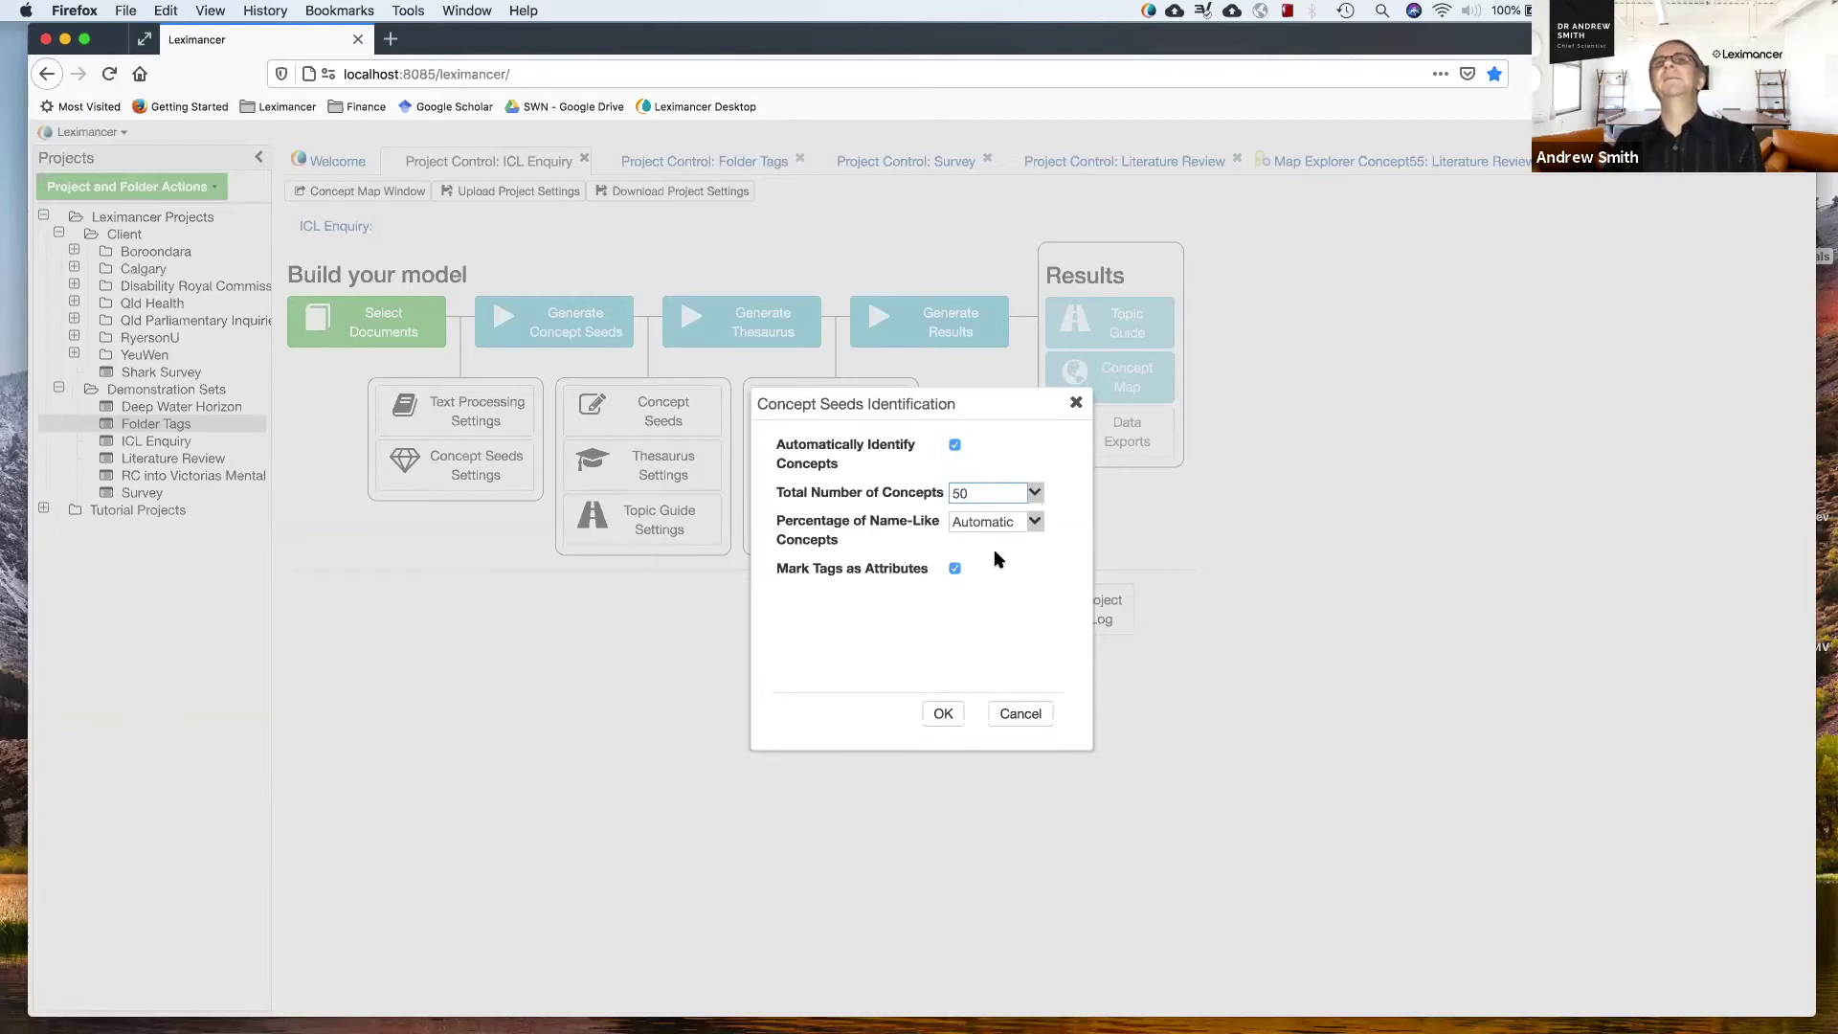
{"action": "left_click", "coordinate": [1034, 494]}
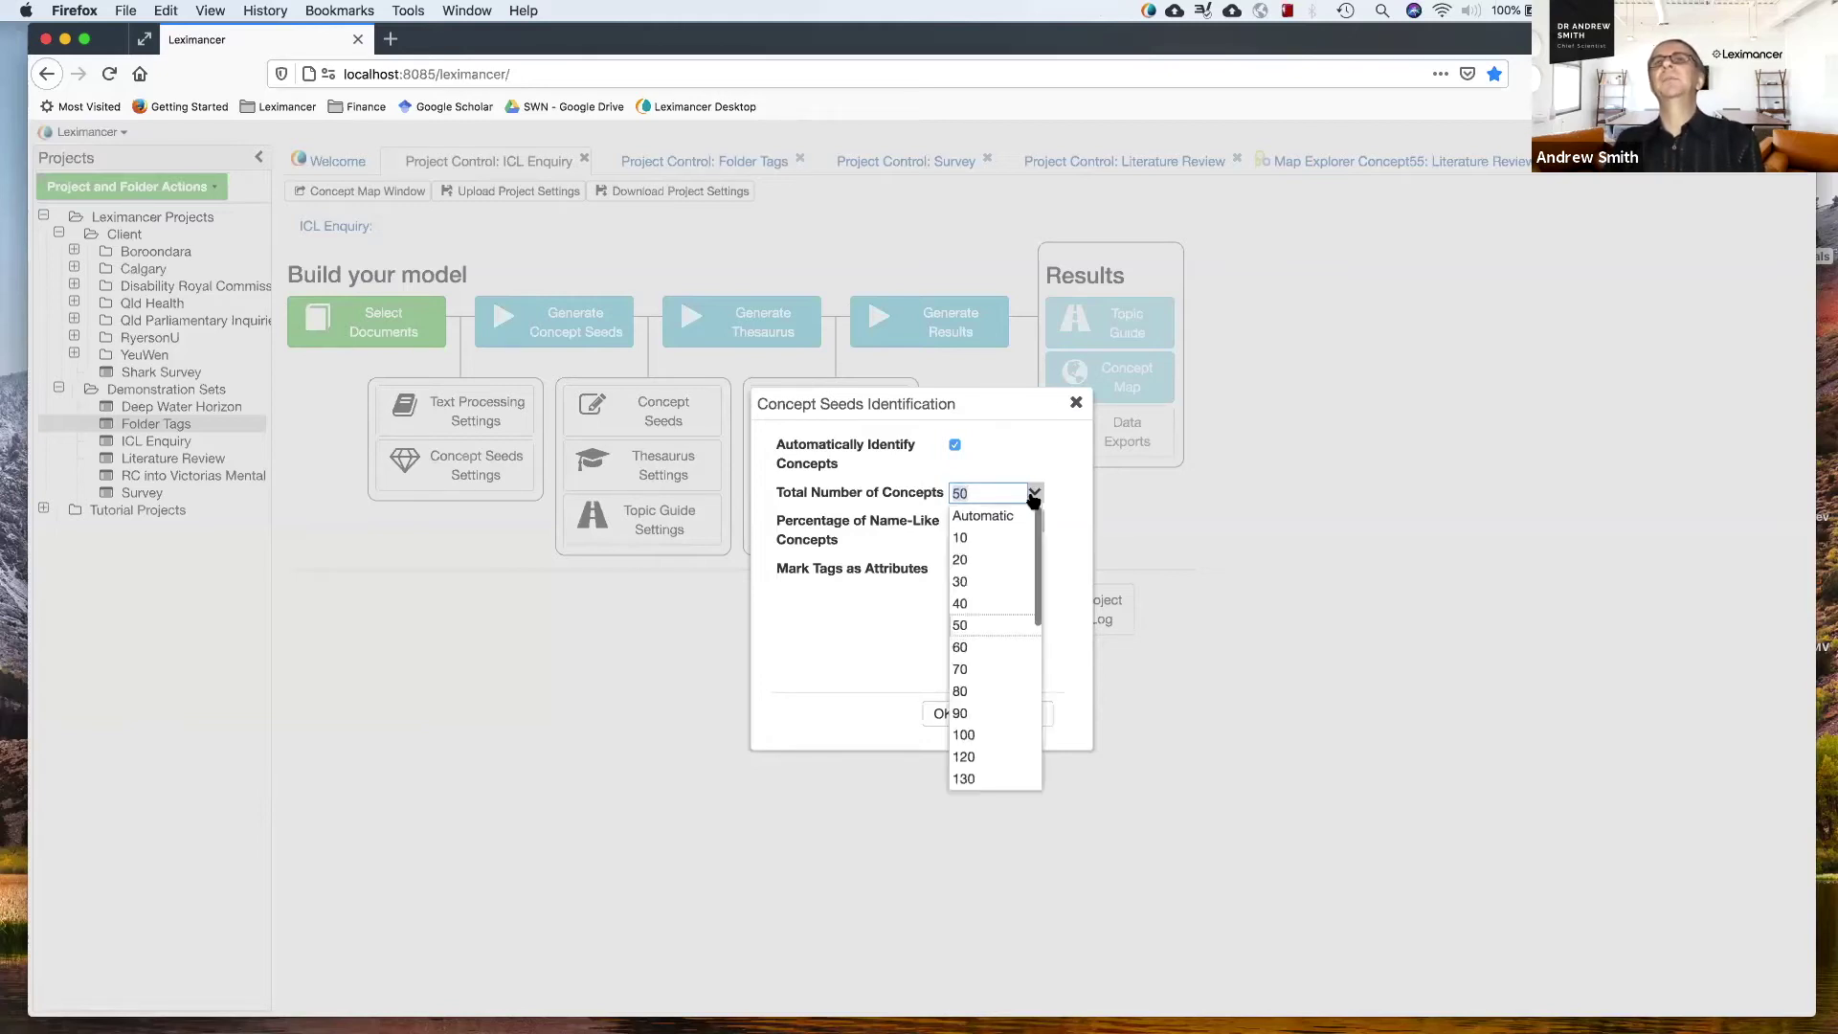
{"action": "left_click", "coordinate": [976, 735]}
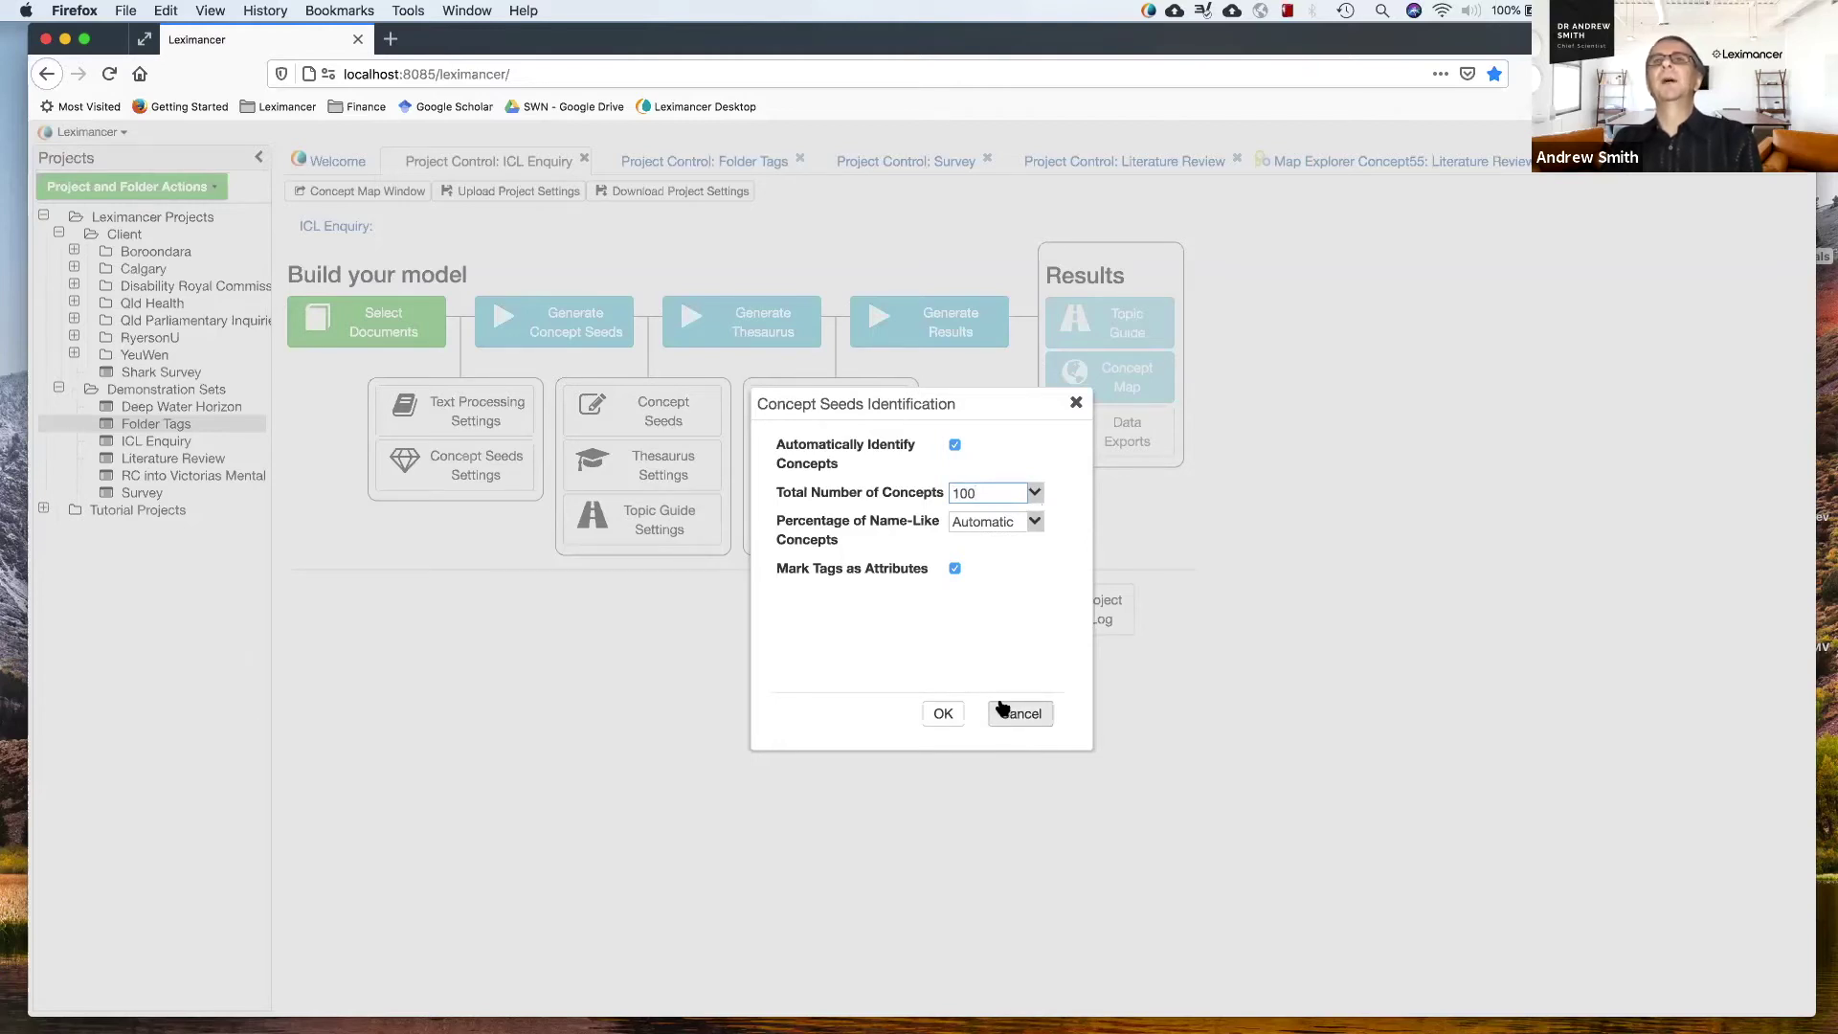
{"action": "left_click", "coordinate": [1015, 714]}
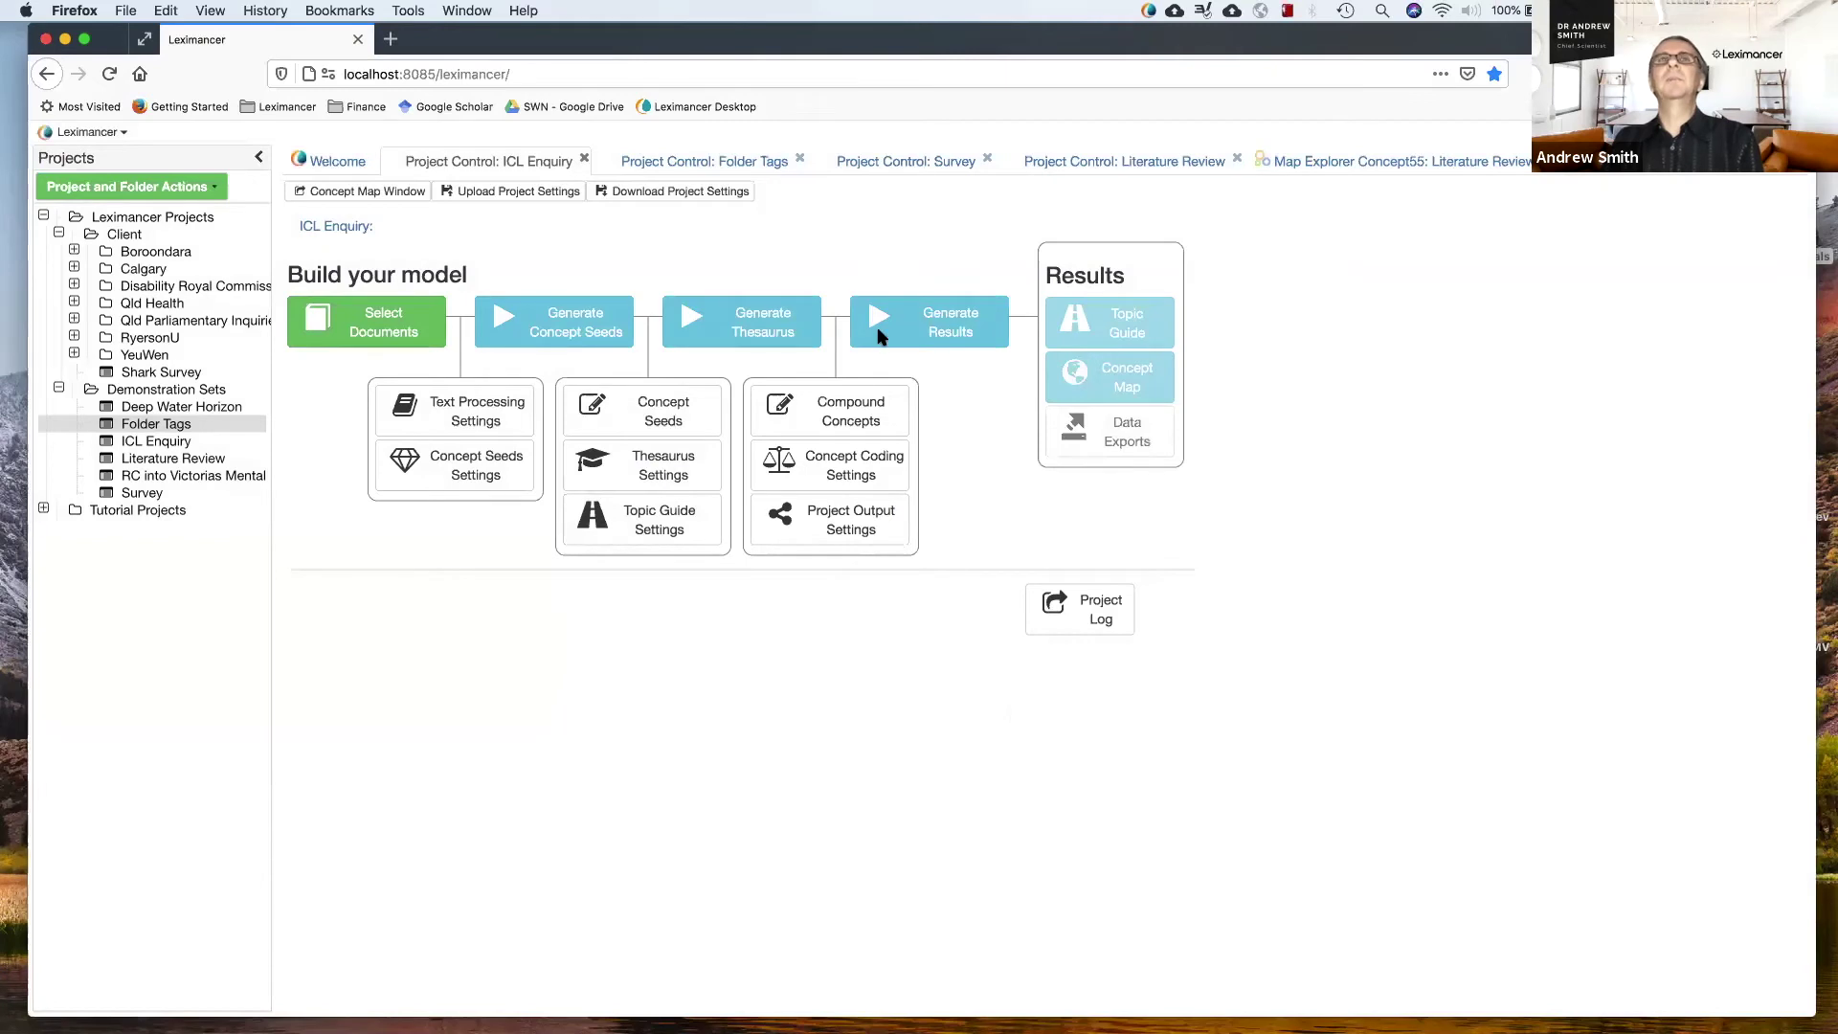
Open the Survey project's concept map and show its ranked Concepts list
{"action": "left_click", "coordinate": [921, 161]}
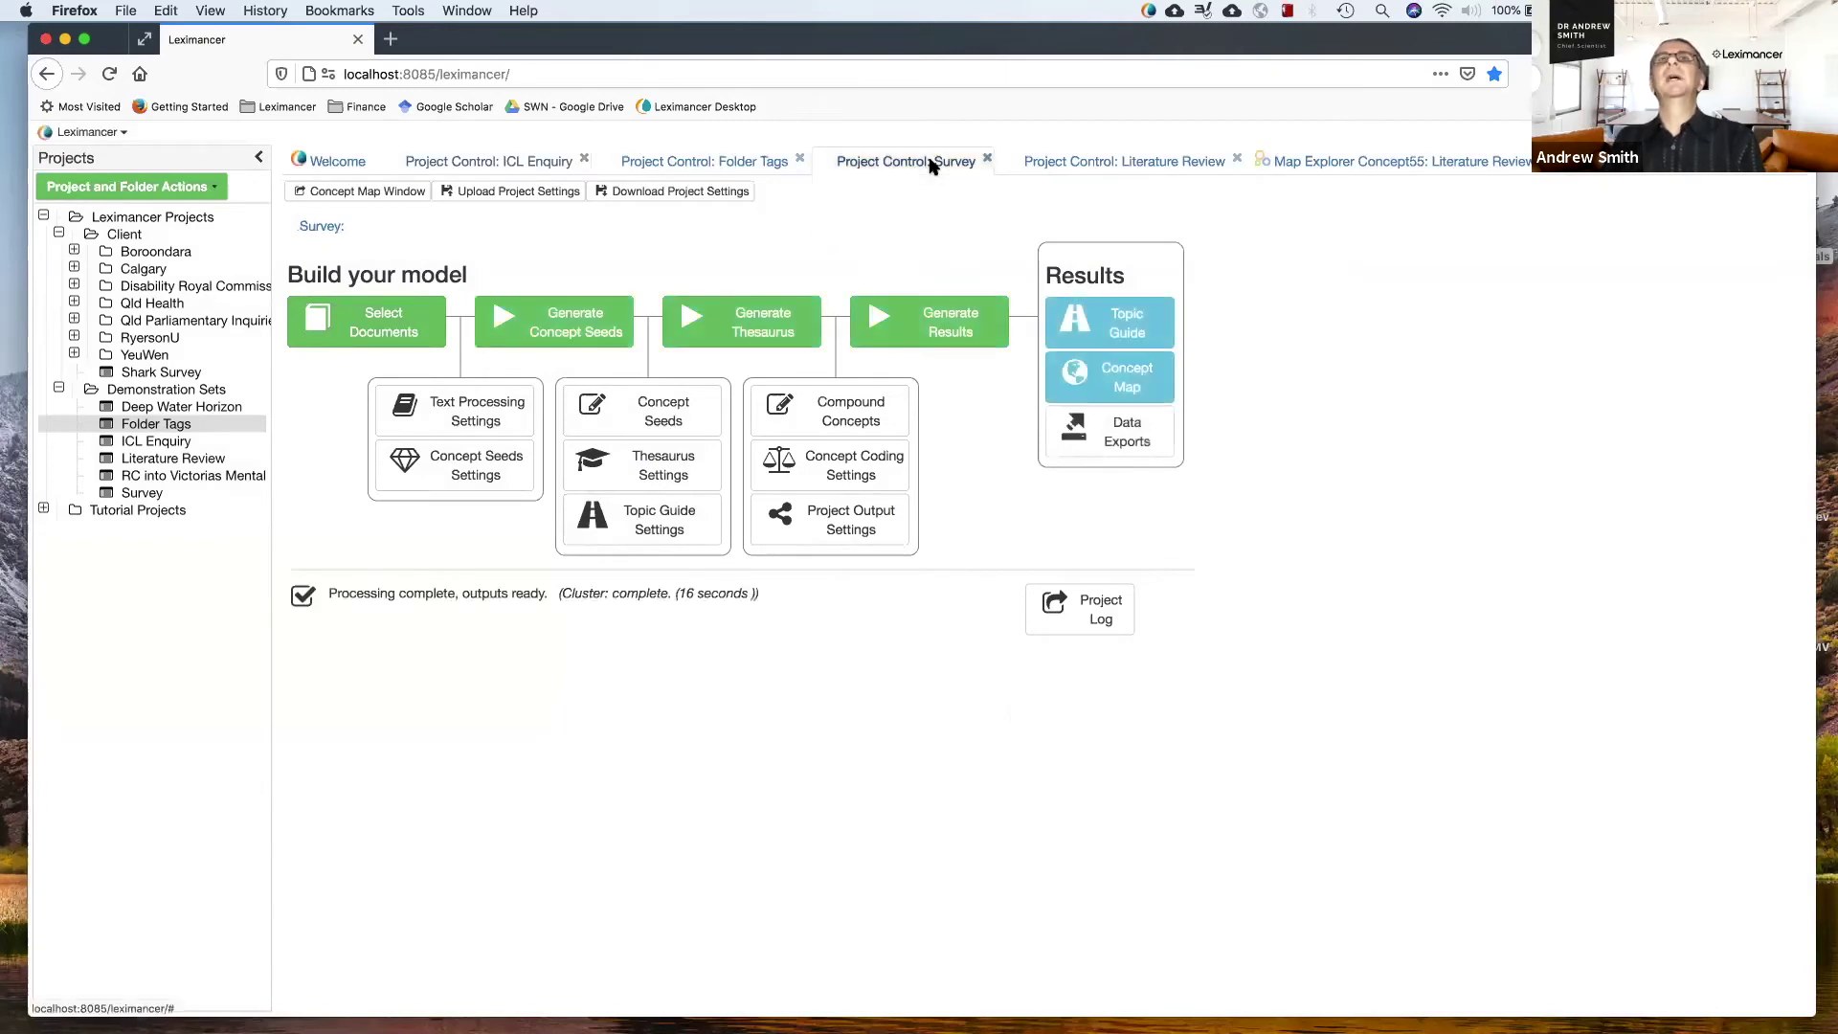
{"action": "left_click", "coordinate": [1118, 380]}
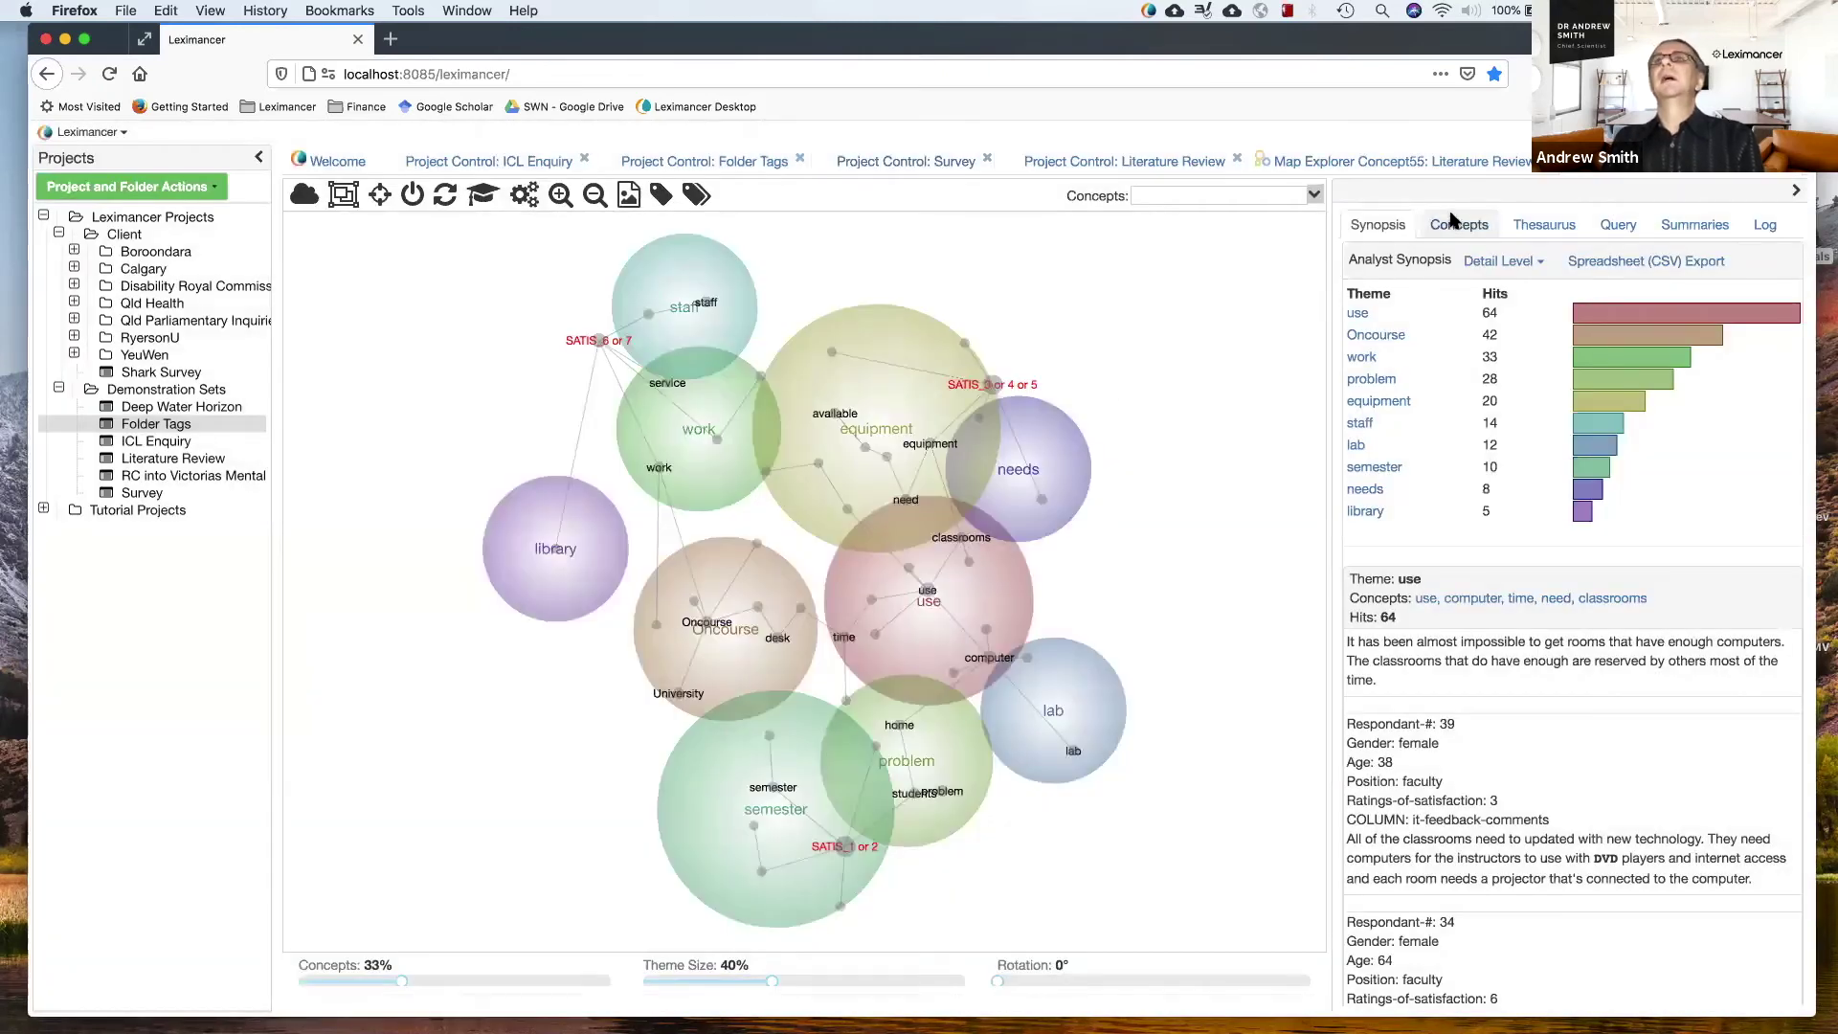
{"action": "left_click", "coordinate": [1459, 225]}
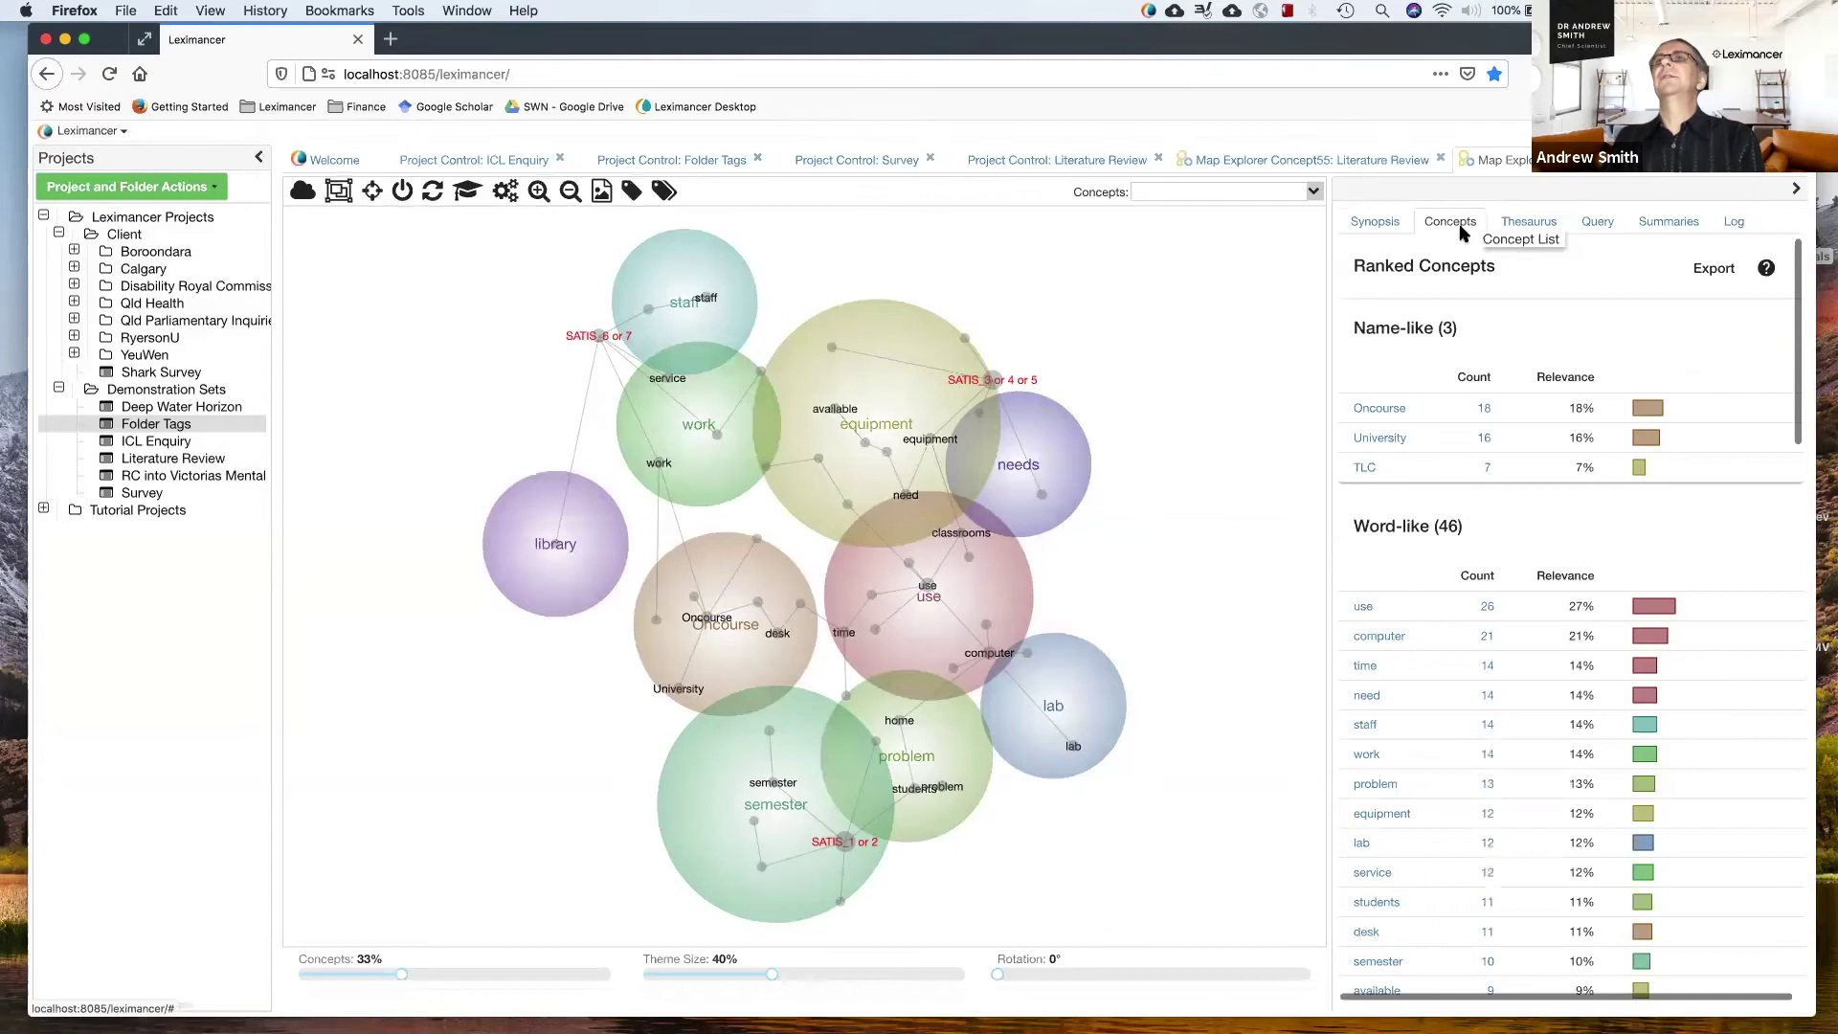
Scroll through the Survey map's name-like, word-like and tag concept lists
{"action": "scroll", "coordinate": [1721, 513], "scroll_direction": "down", "scroll_amount": 2}
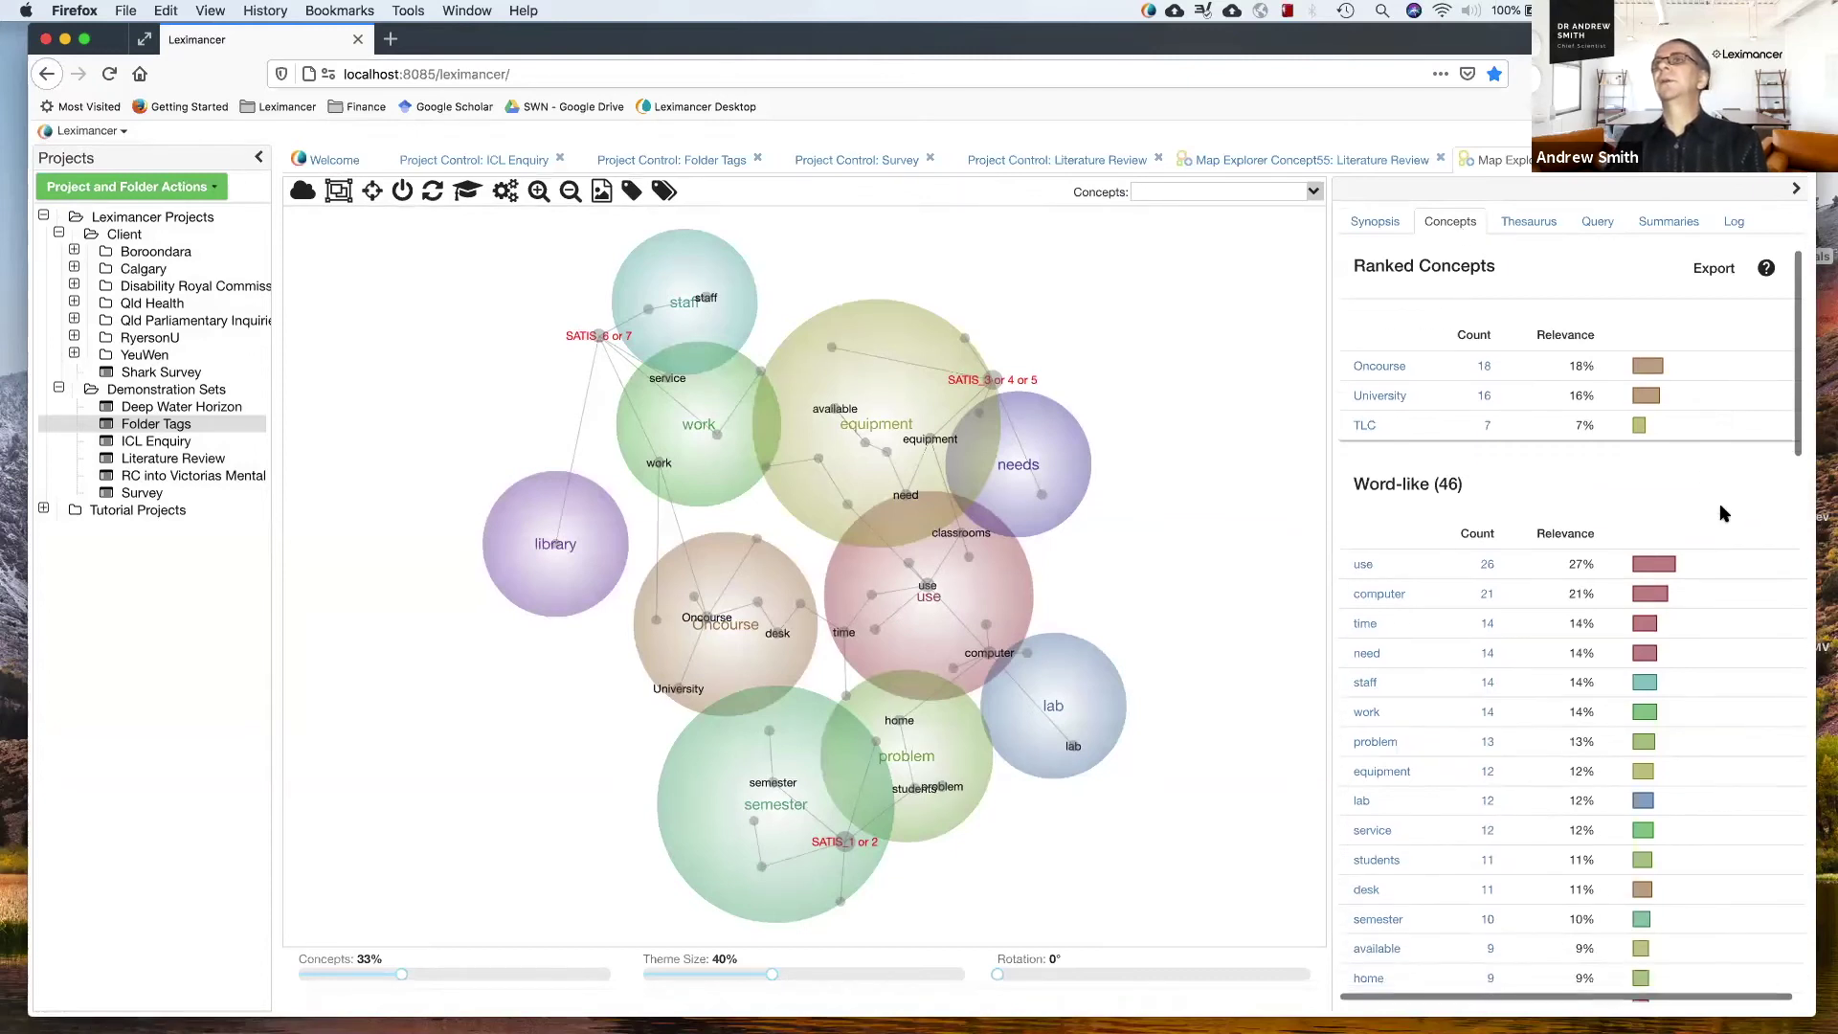
{"action": "scroll", "coordinate": [1513, 773], "scroll_direction": "down", "scroll_amount": 10}
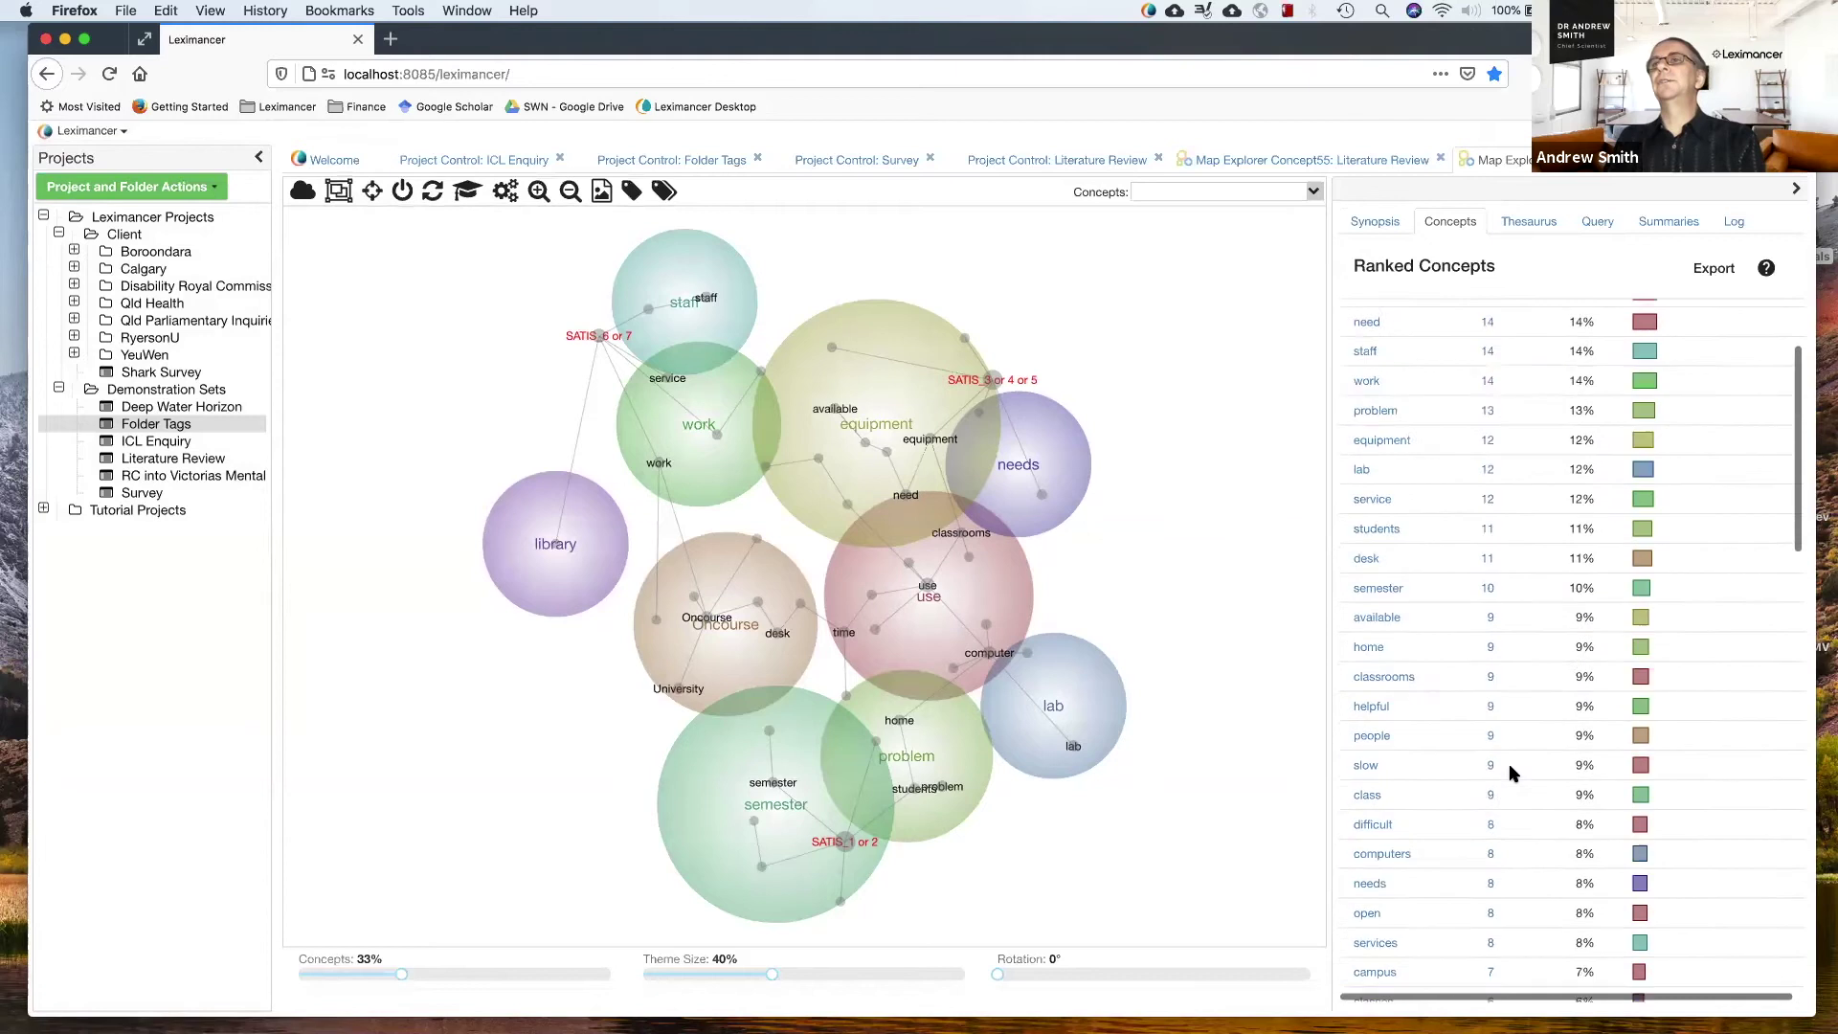
{"action": "scroll", "coordinate": [1513, 773], "scroll_direction": "down", "scroll_amount": 3}
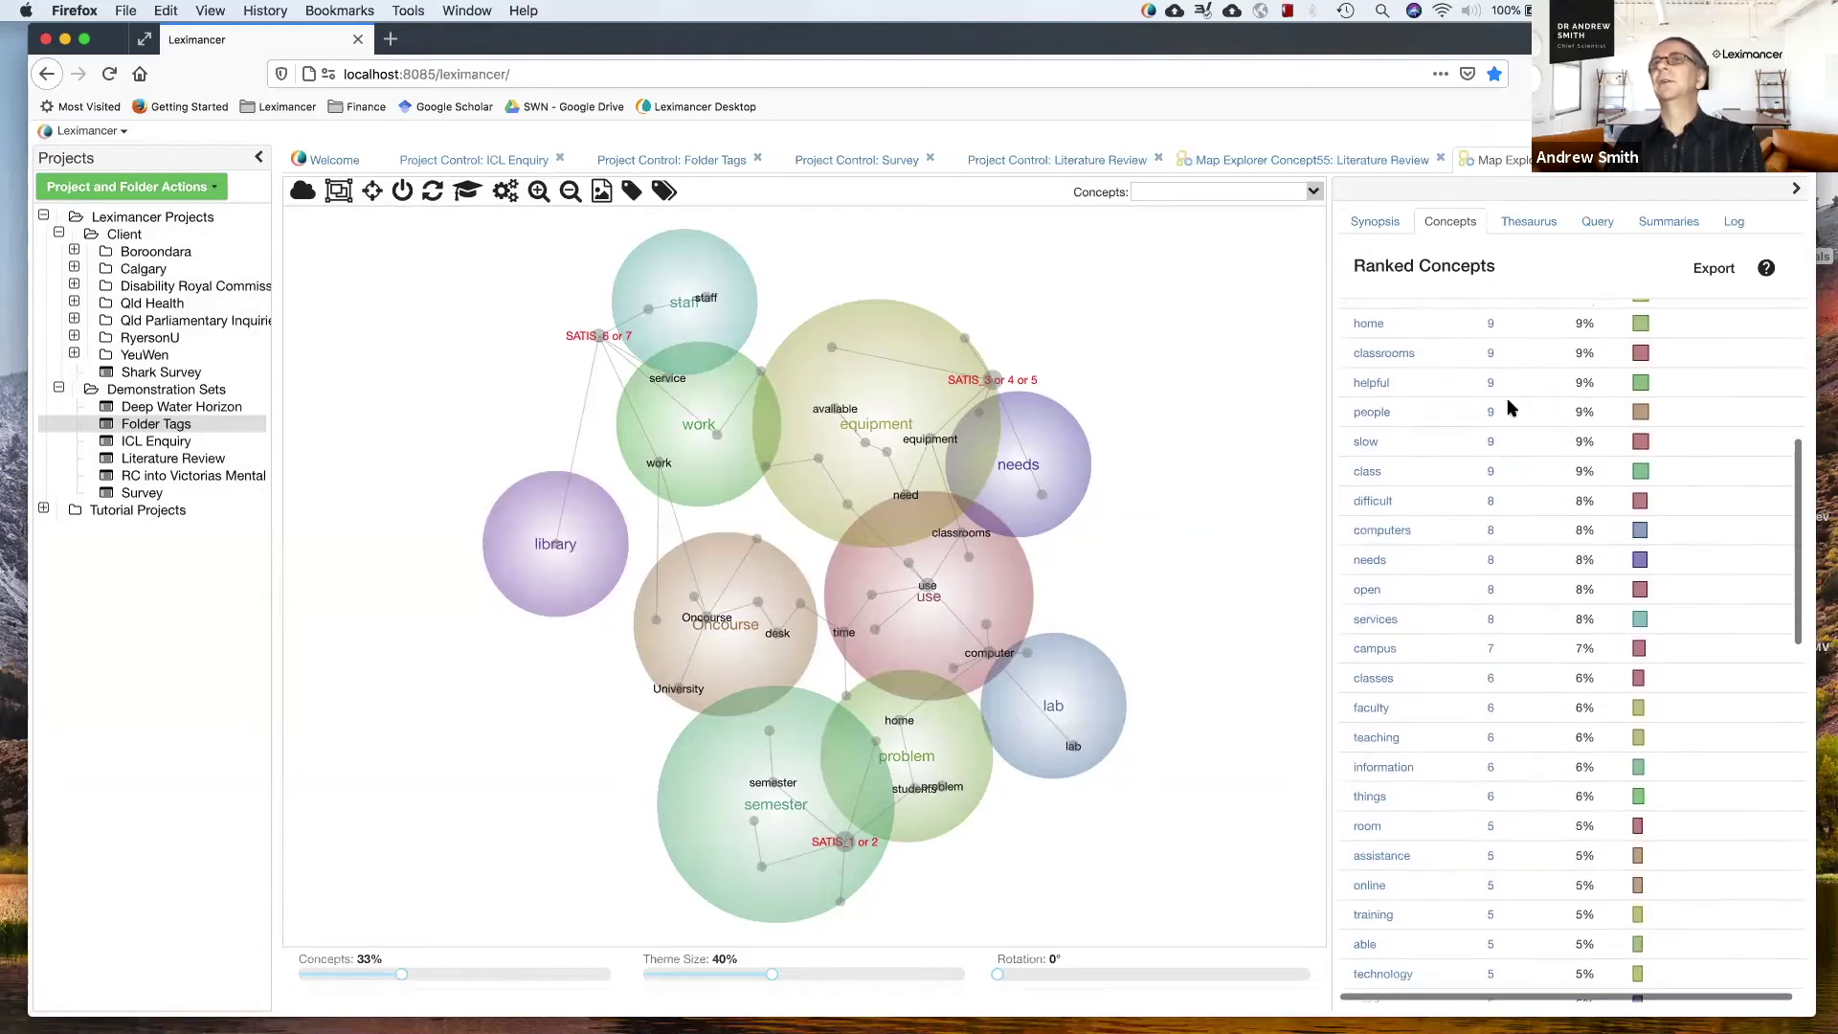
{"action": "scroll", "coordinate": [1526, 737], "scroll_direction": "down", "scroll_amount": 5}
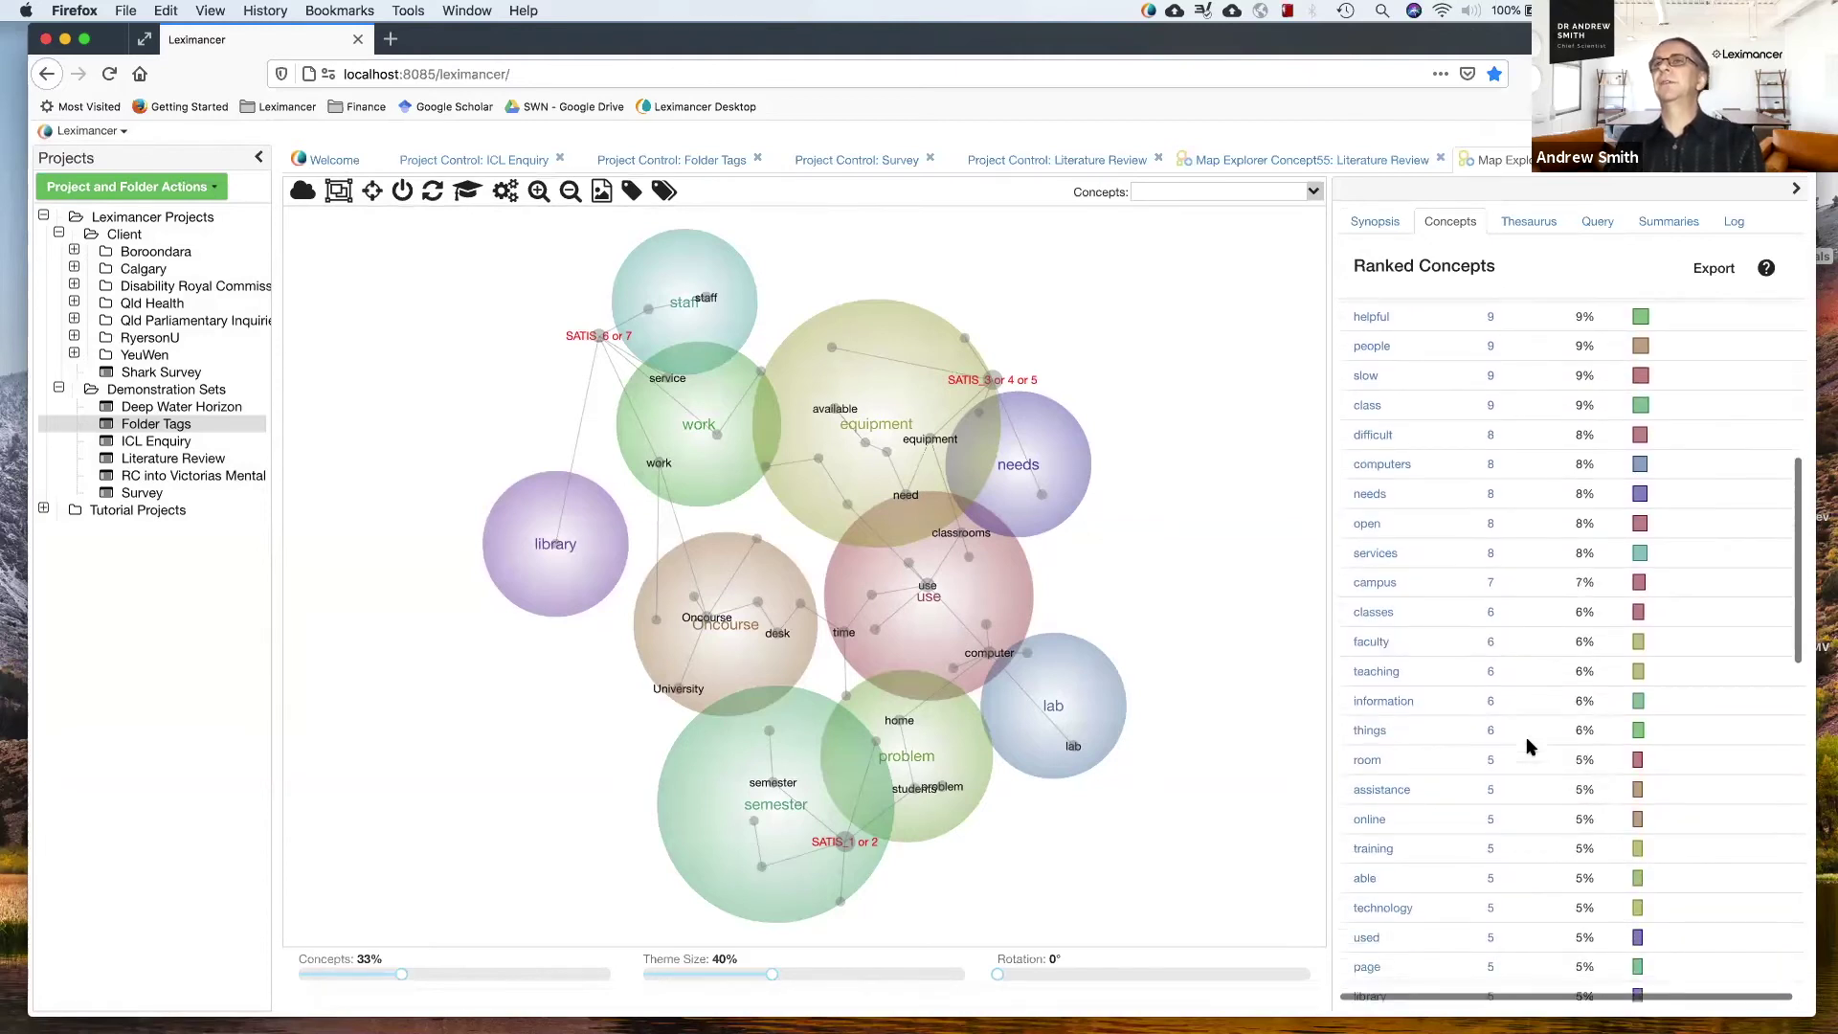
{"action": "scroll", "coordinate": [1532, 762], "scroll_direction": "down", "scroll_amount": 8}
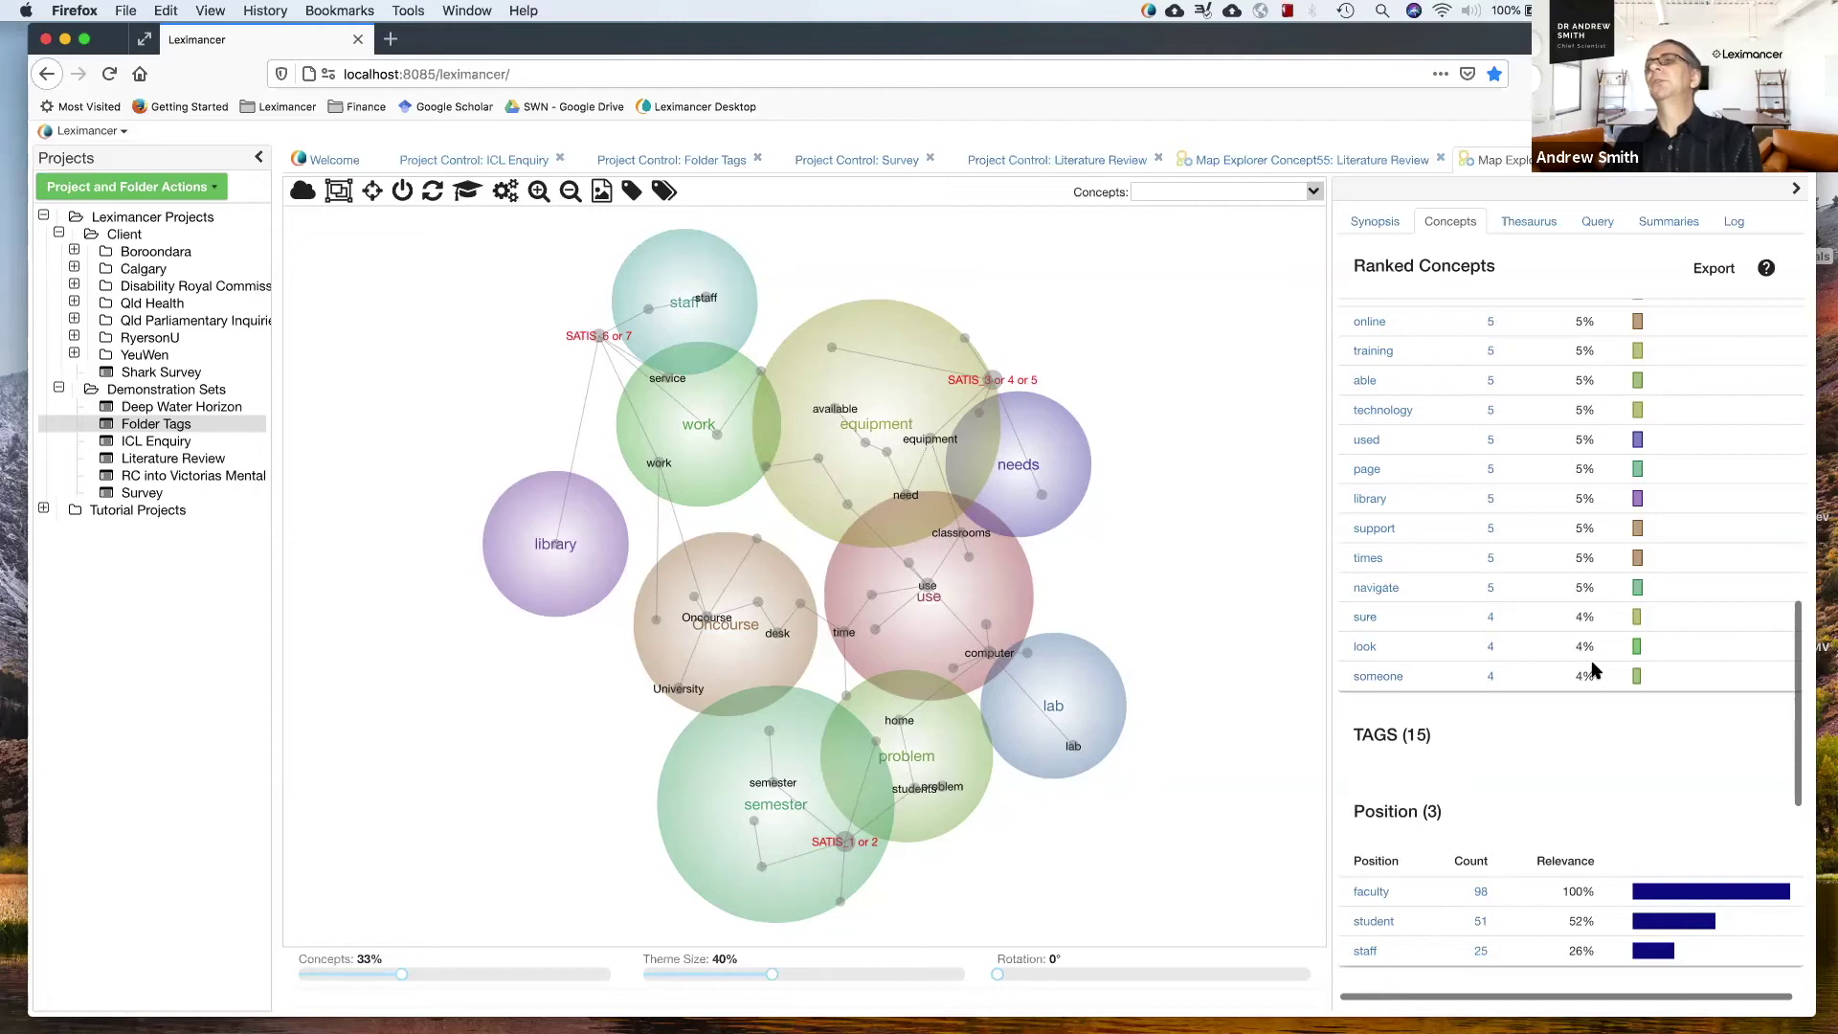
{"action": "scroll", "coordinate": [1594, 651], "scroll_direction": "up", "scroll_amount": 8}
{"action": "scroll", "coordinate": [1594, 651], "scroll_direction": "up", "scroll_amount": 6}
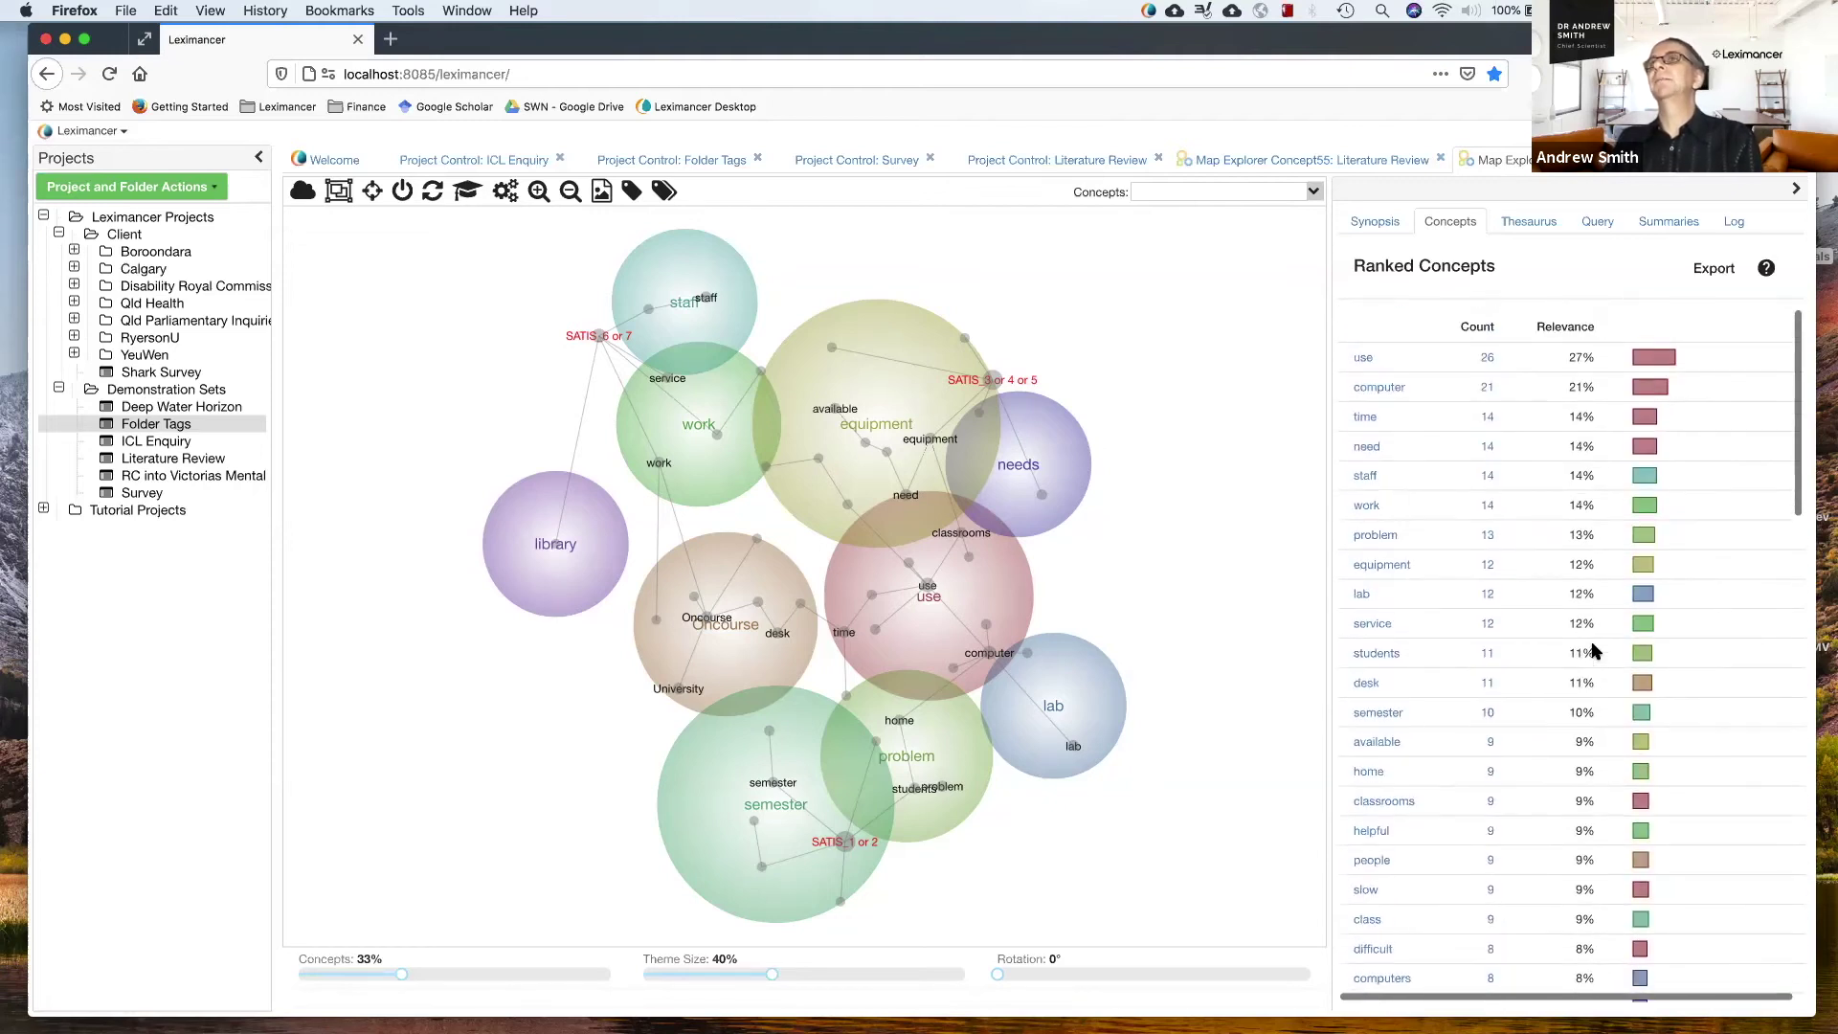
{"action": "scroll", "coordinate": [1594, 651], "scroll_direction": "down", "scroll_amount": 15}
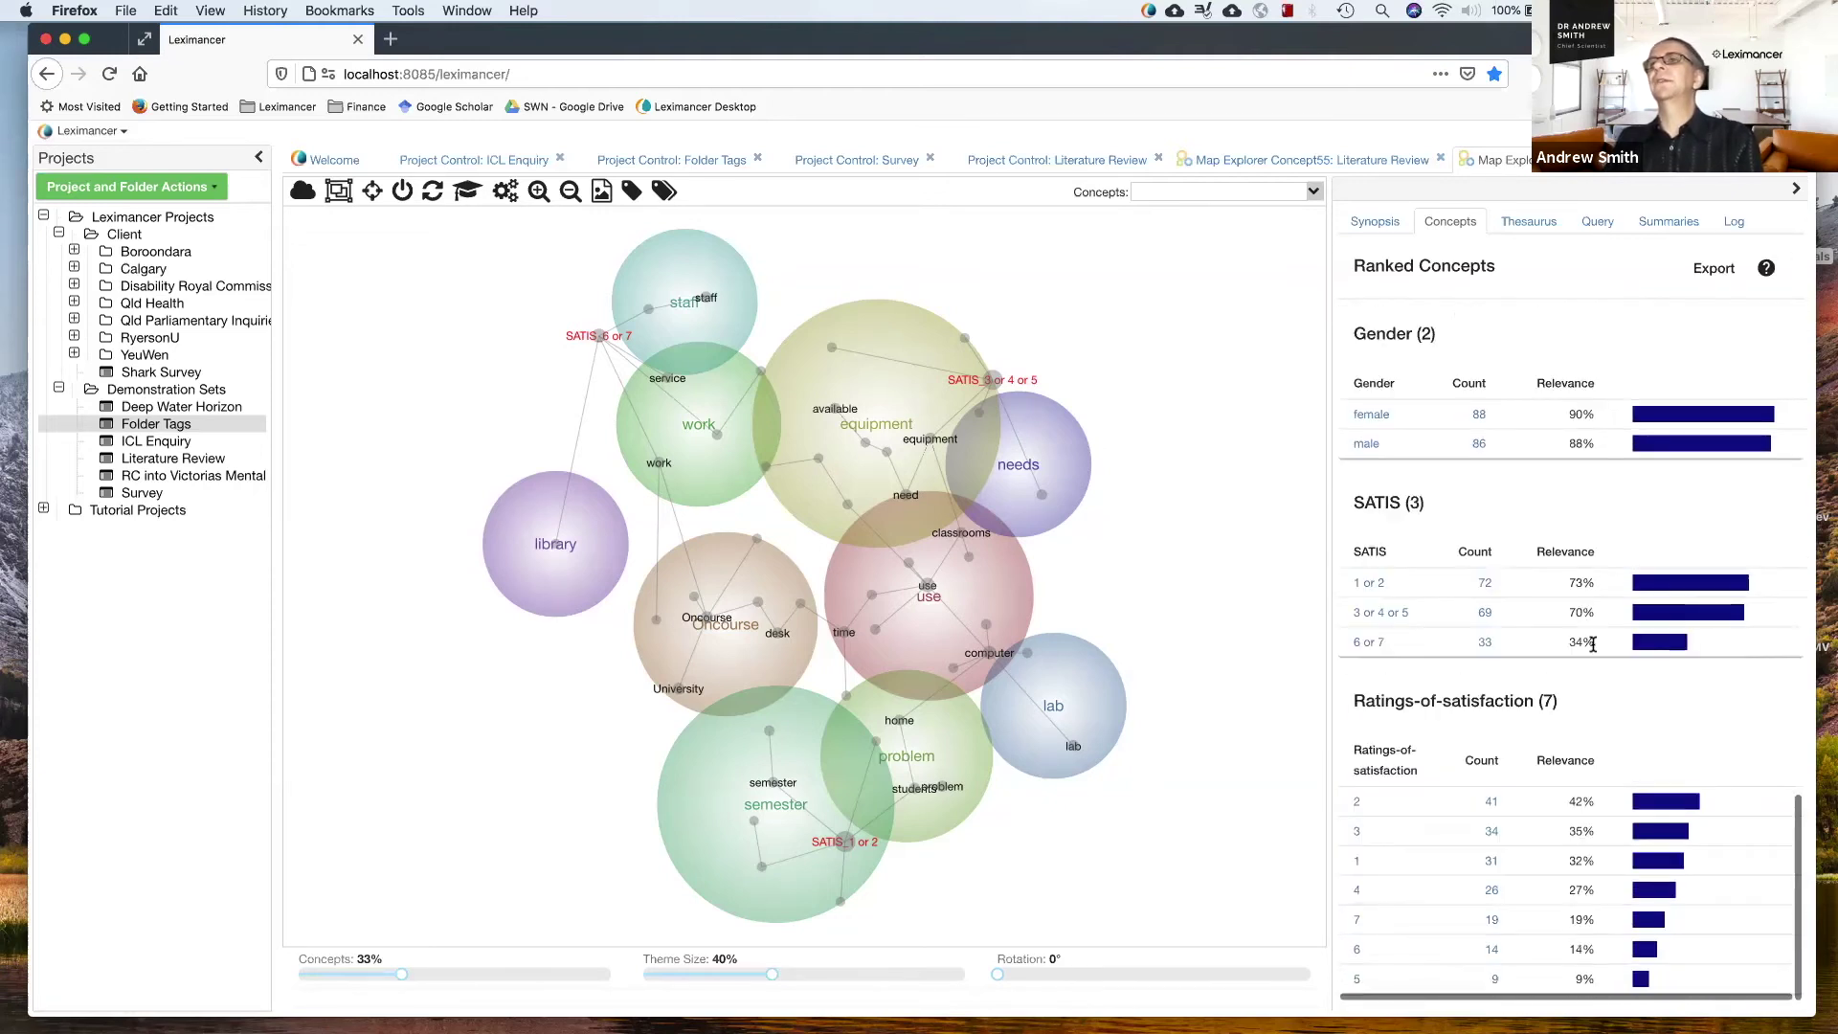
{"action": "scroll", "coordinate": [1593, 645], "scroll_direction": "up", "scroll_amount": 3}
{"action": "scroll", "coordinate": [1593, 644], "scroll_direction": "up", "scroll_amount": 1}
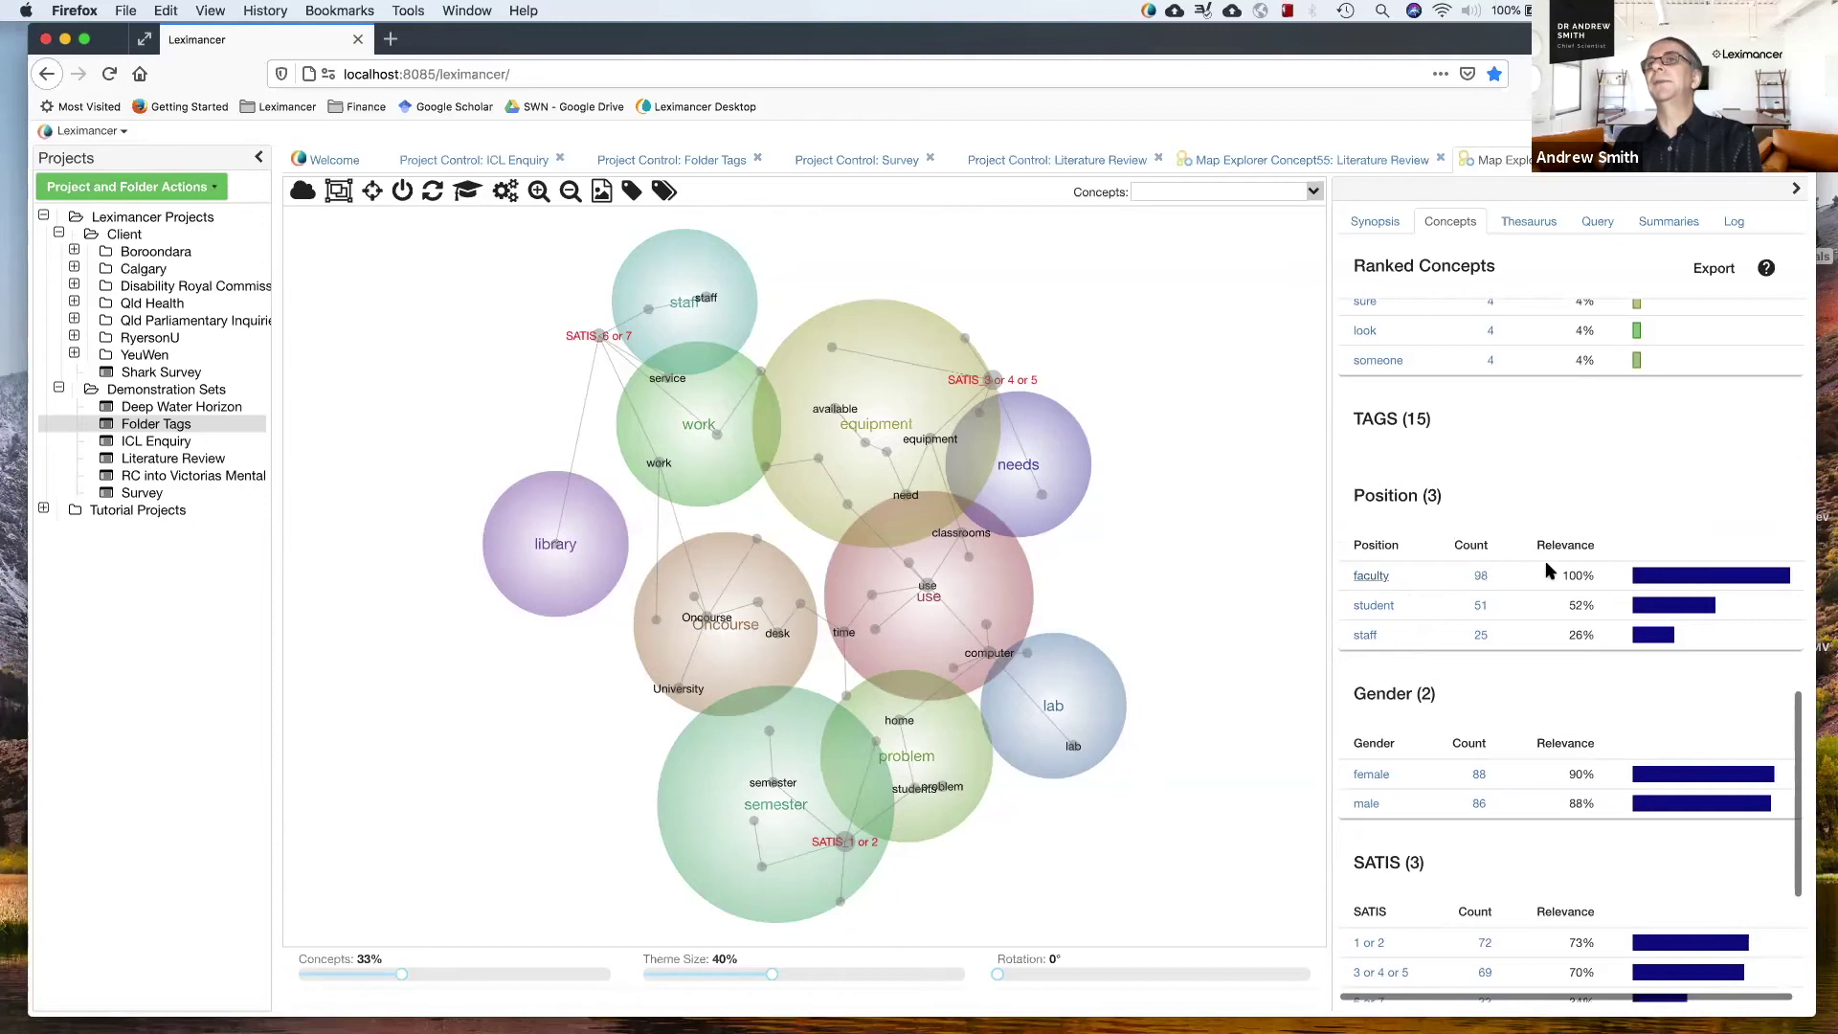
{"action": "scroll", "coordinate": [1682, 554], "scroll_direction": "up", "scroll_amount": 3}
{"action": "scroll", "coordinate": [1683, 554], "scroll_direction": "up", "scroll_amount": 13}
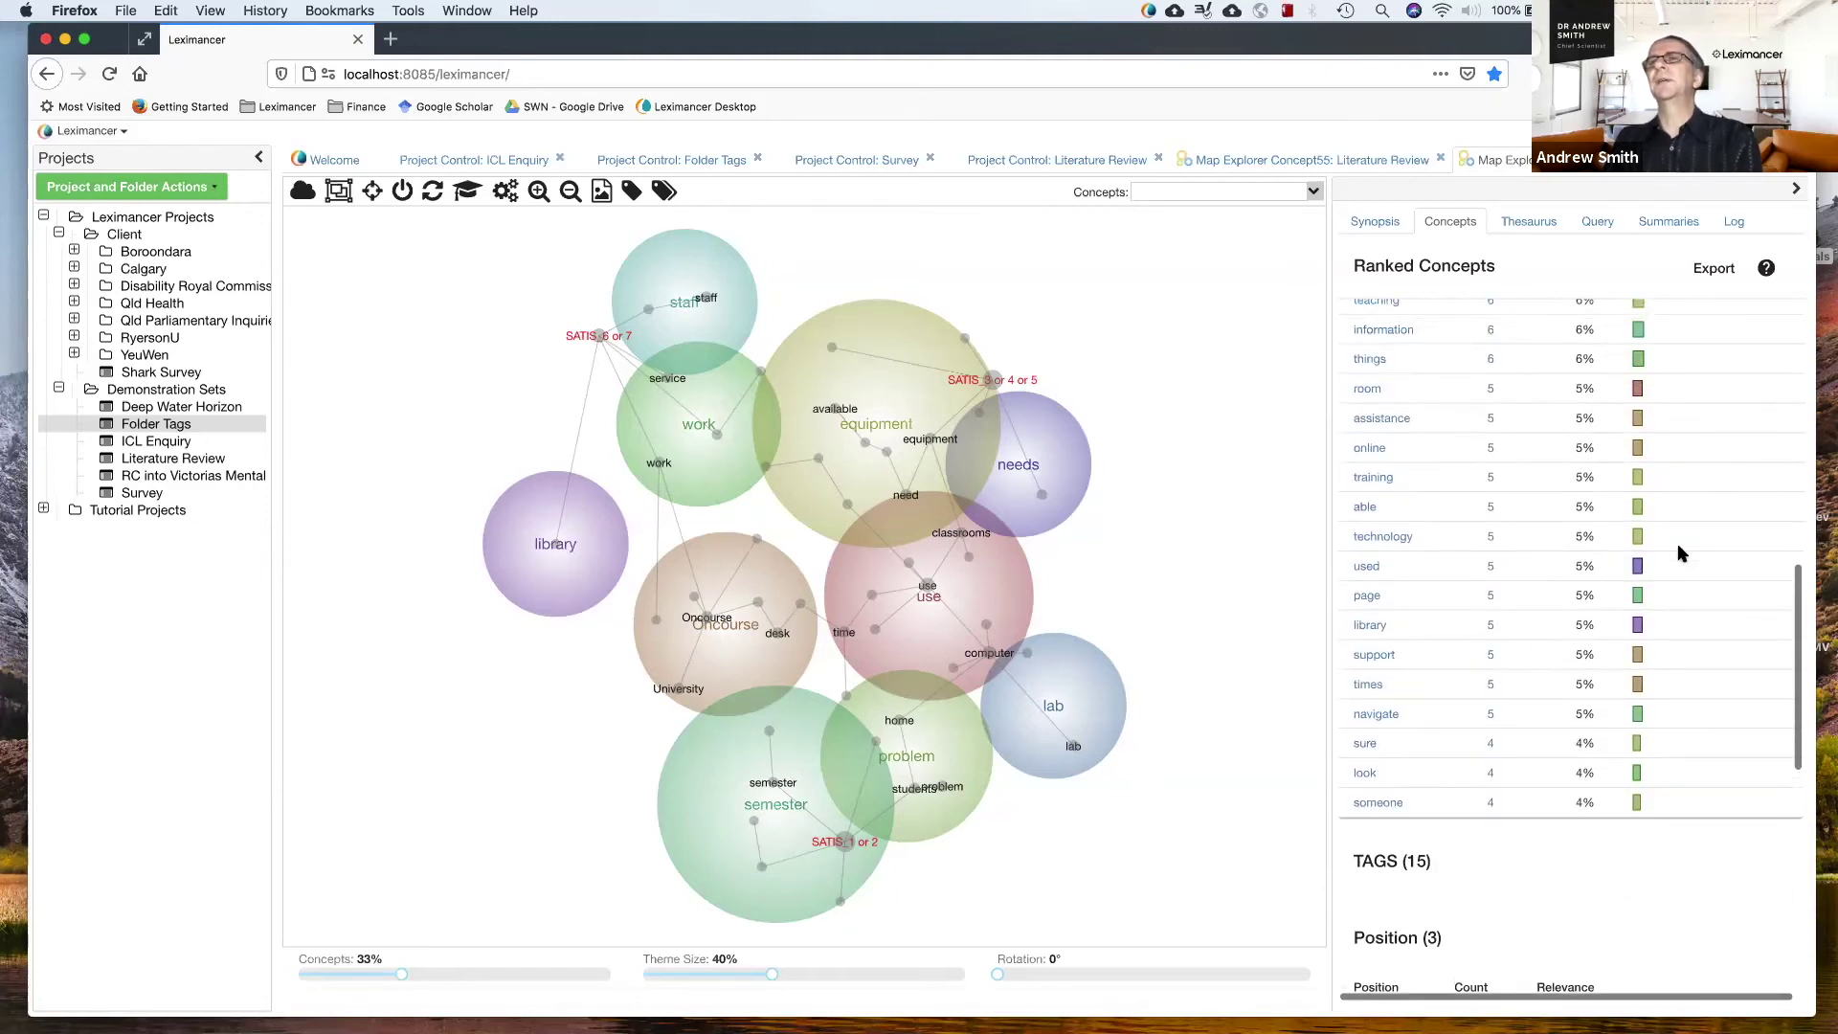
{"action": "scroll", "coordinate": [1682, 553], "scroll_direction": "up", "scroll_amount": 10}
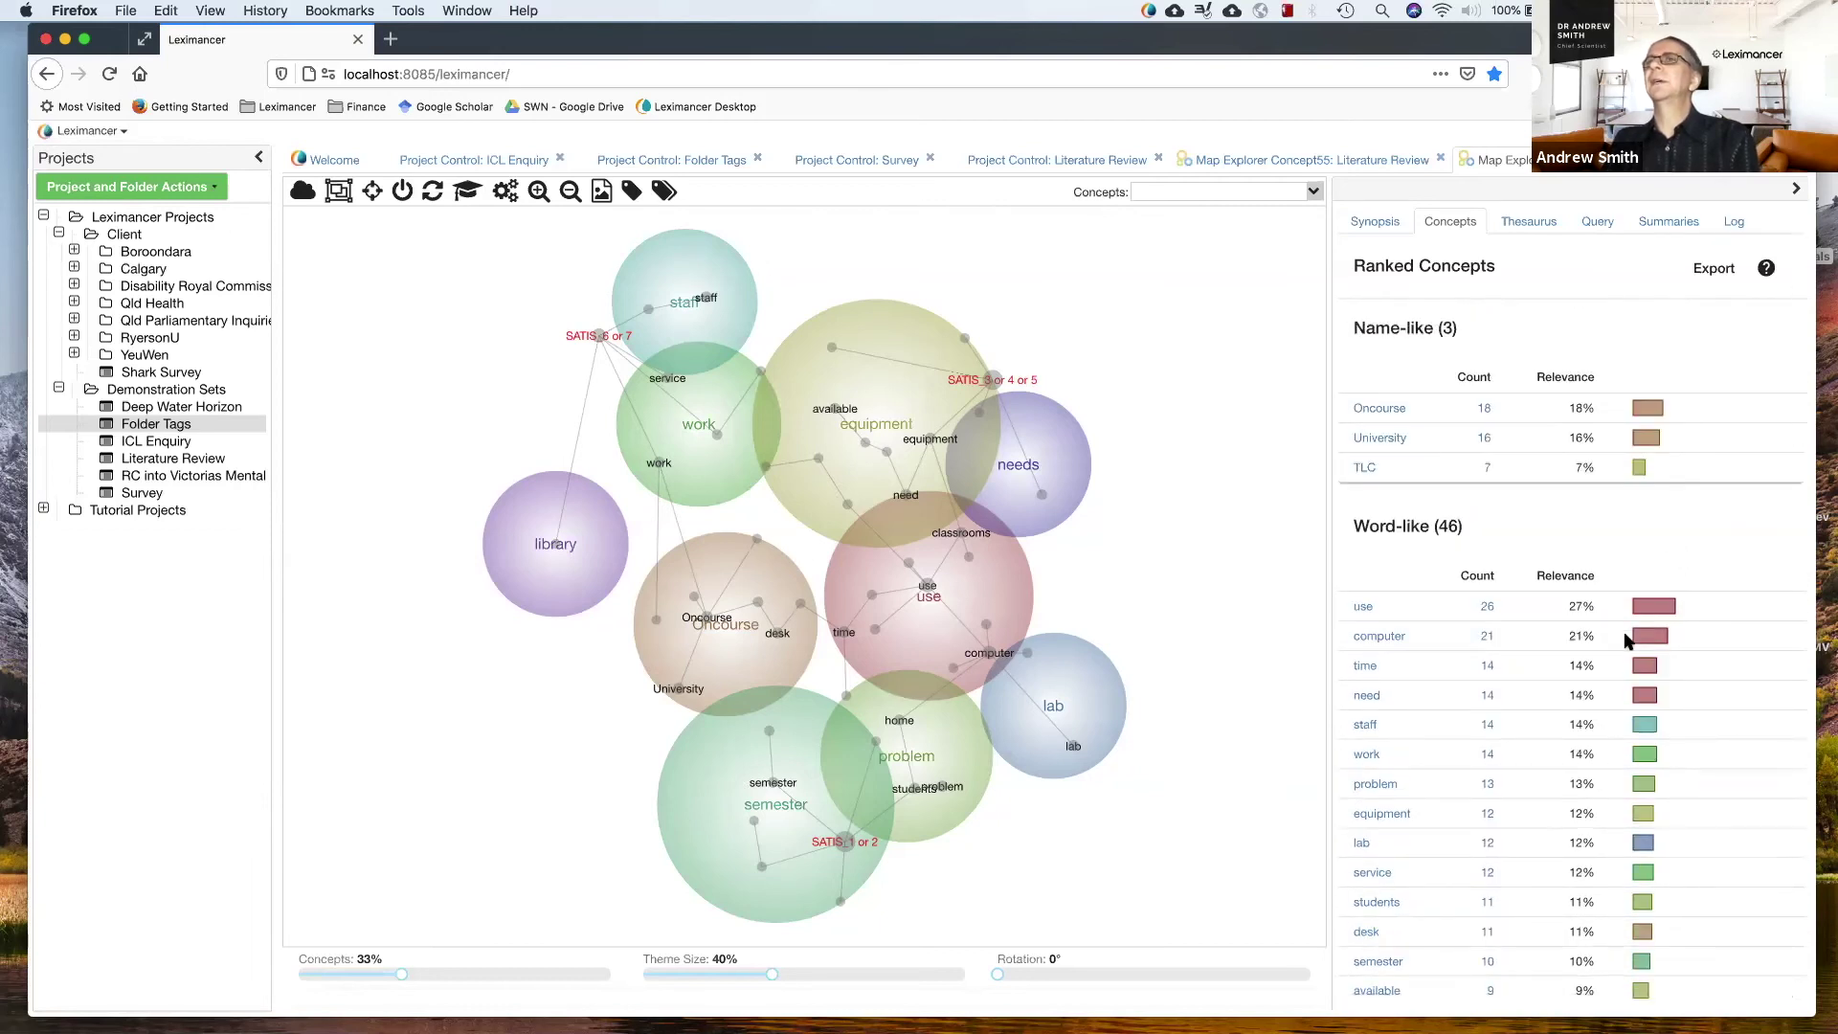
{"action": "scroll", "coordinate": [1629, 638], "scroll_direction": "down", "scroll_amount": 10}
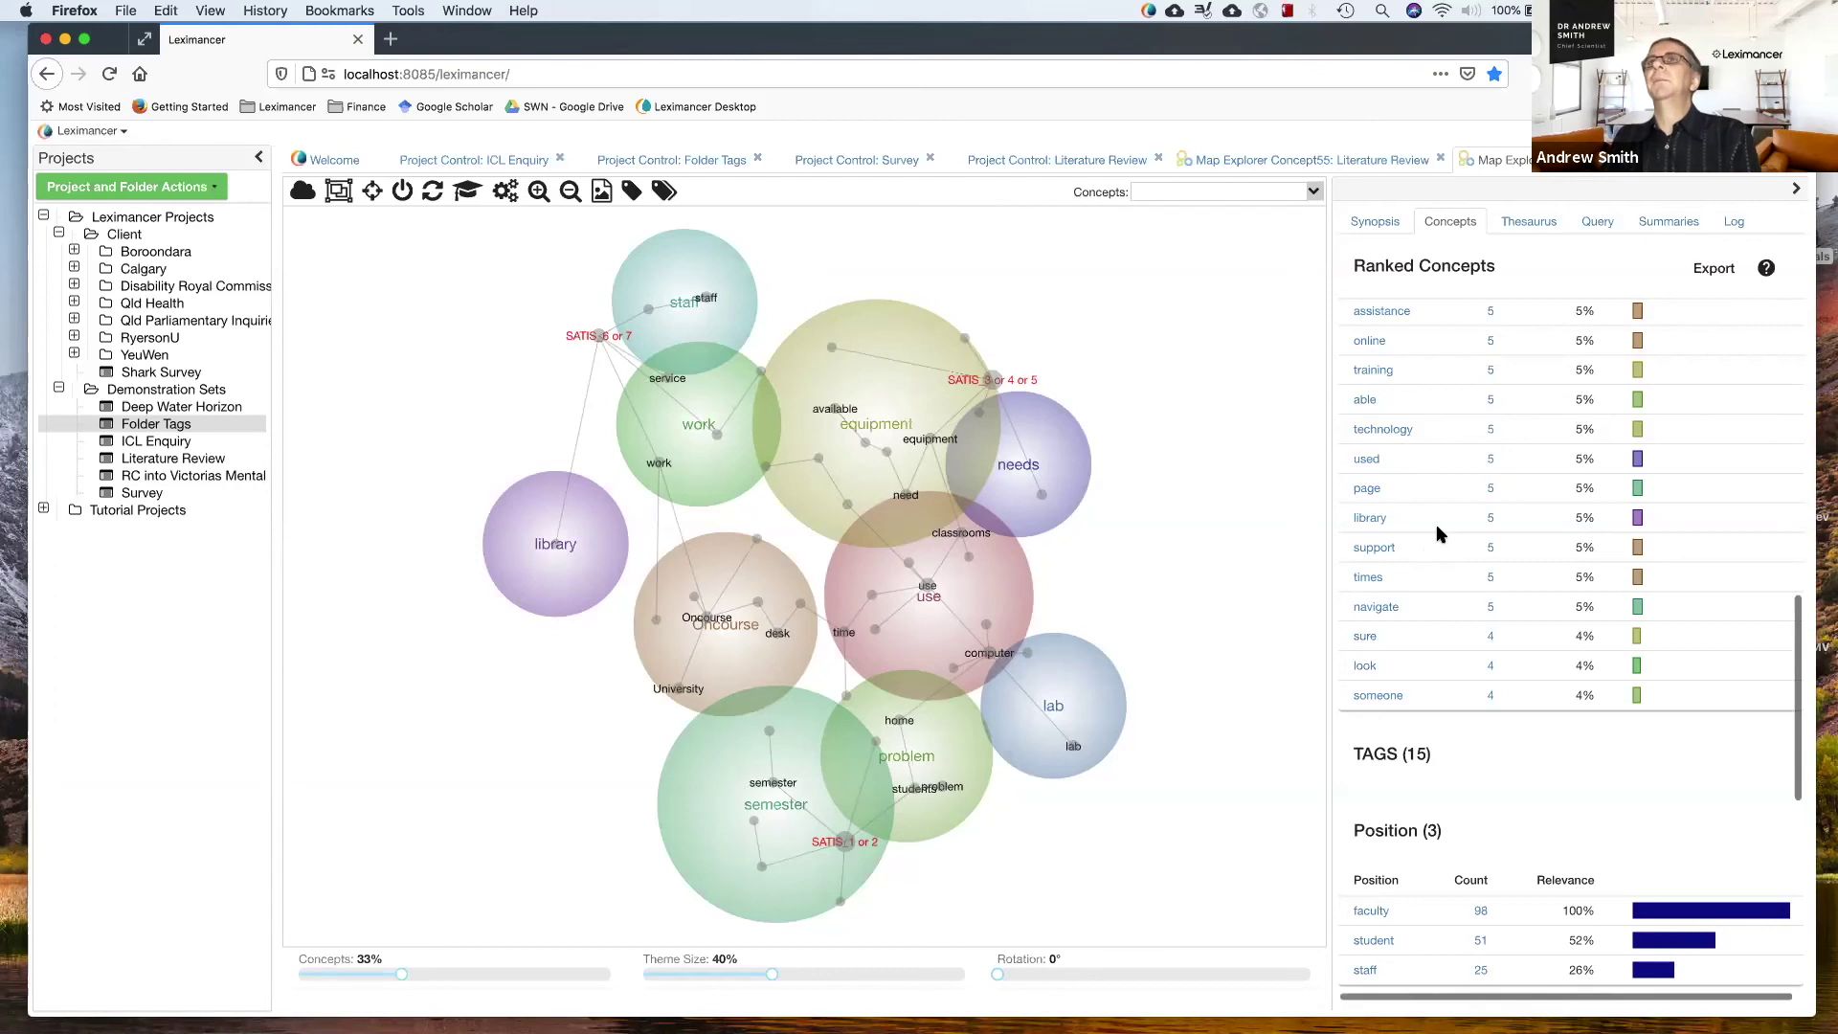
{"action": "scroll", "coordinate": [1455, 383], "scroll_direction": "up", "scroll_amount": 10}
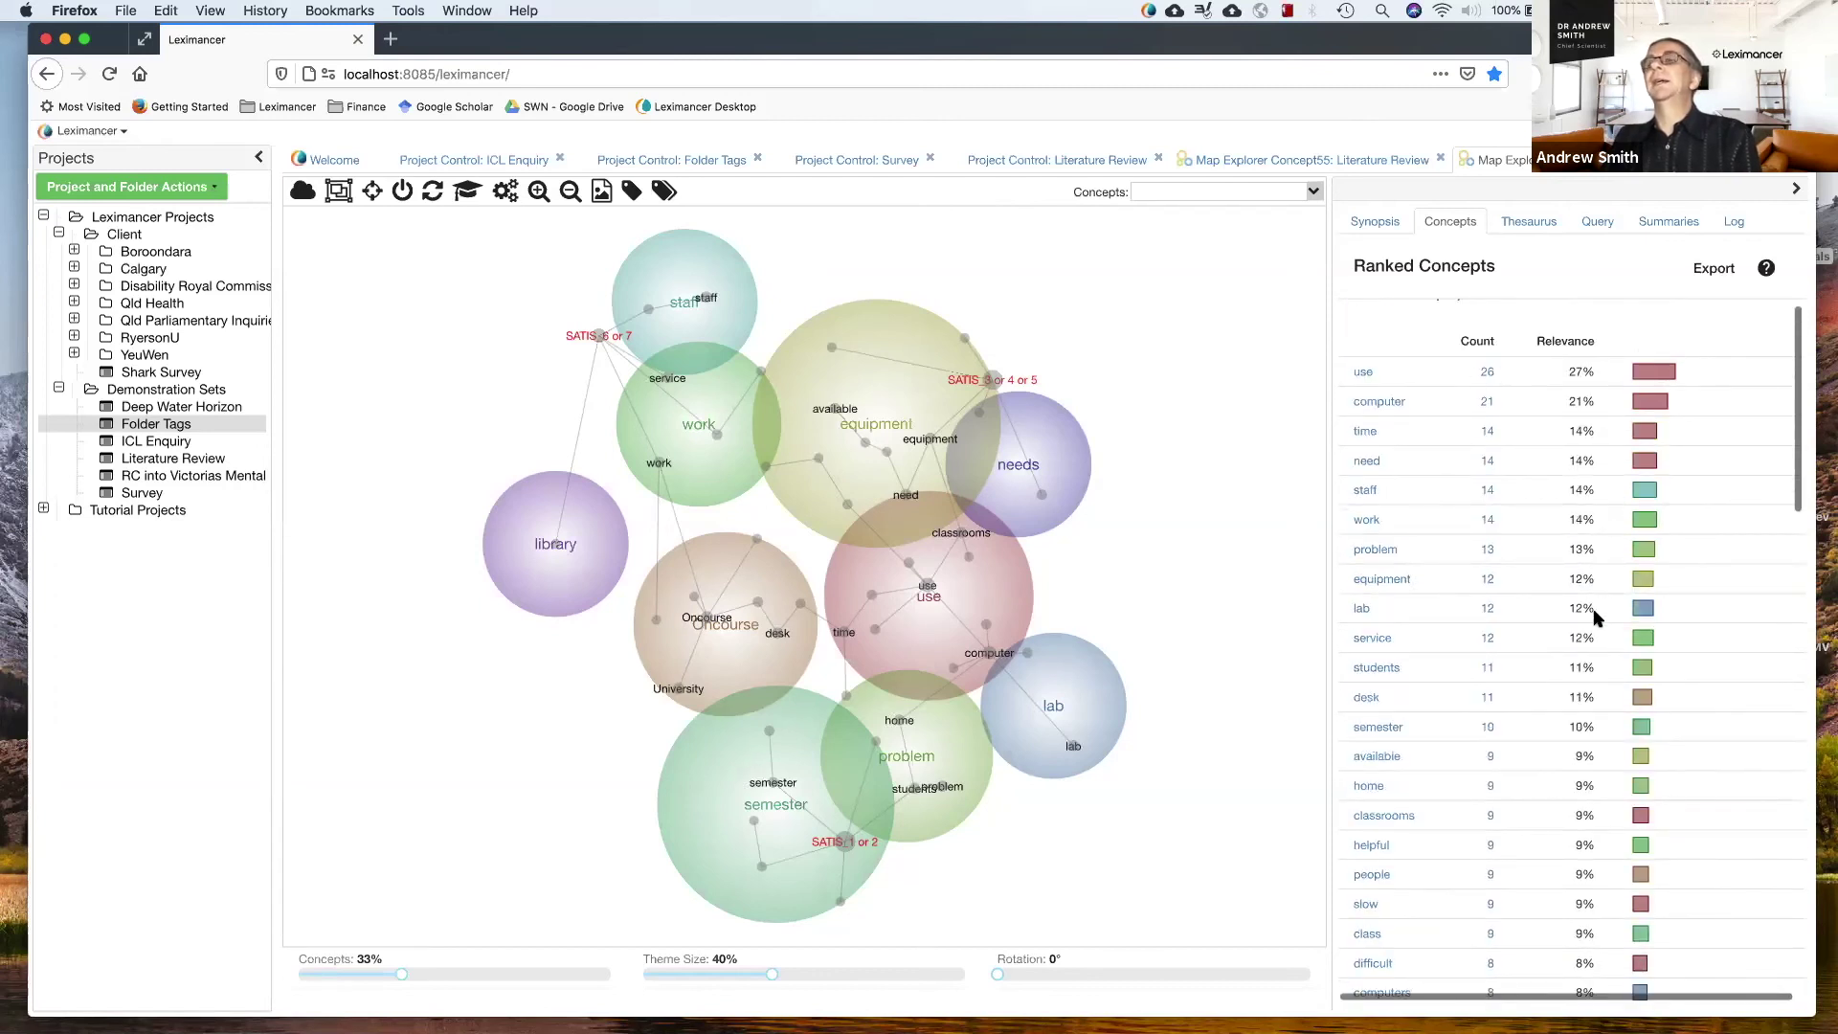
{"action": "scroll", "coordinate": [1596, 618], "scroll_direction": "down", "scroll_amount": 5}
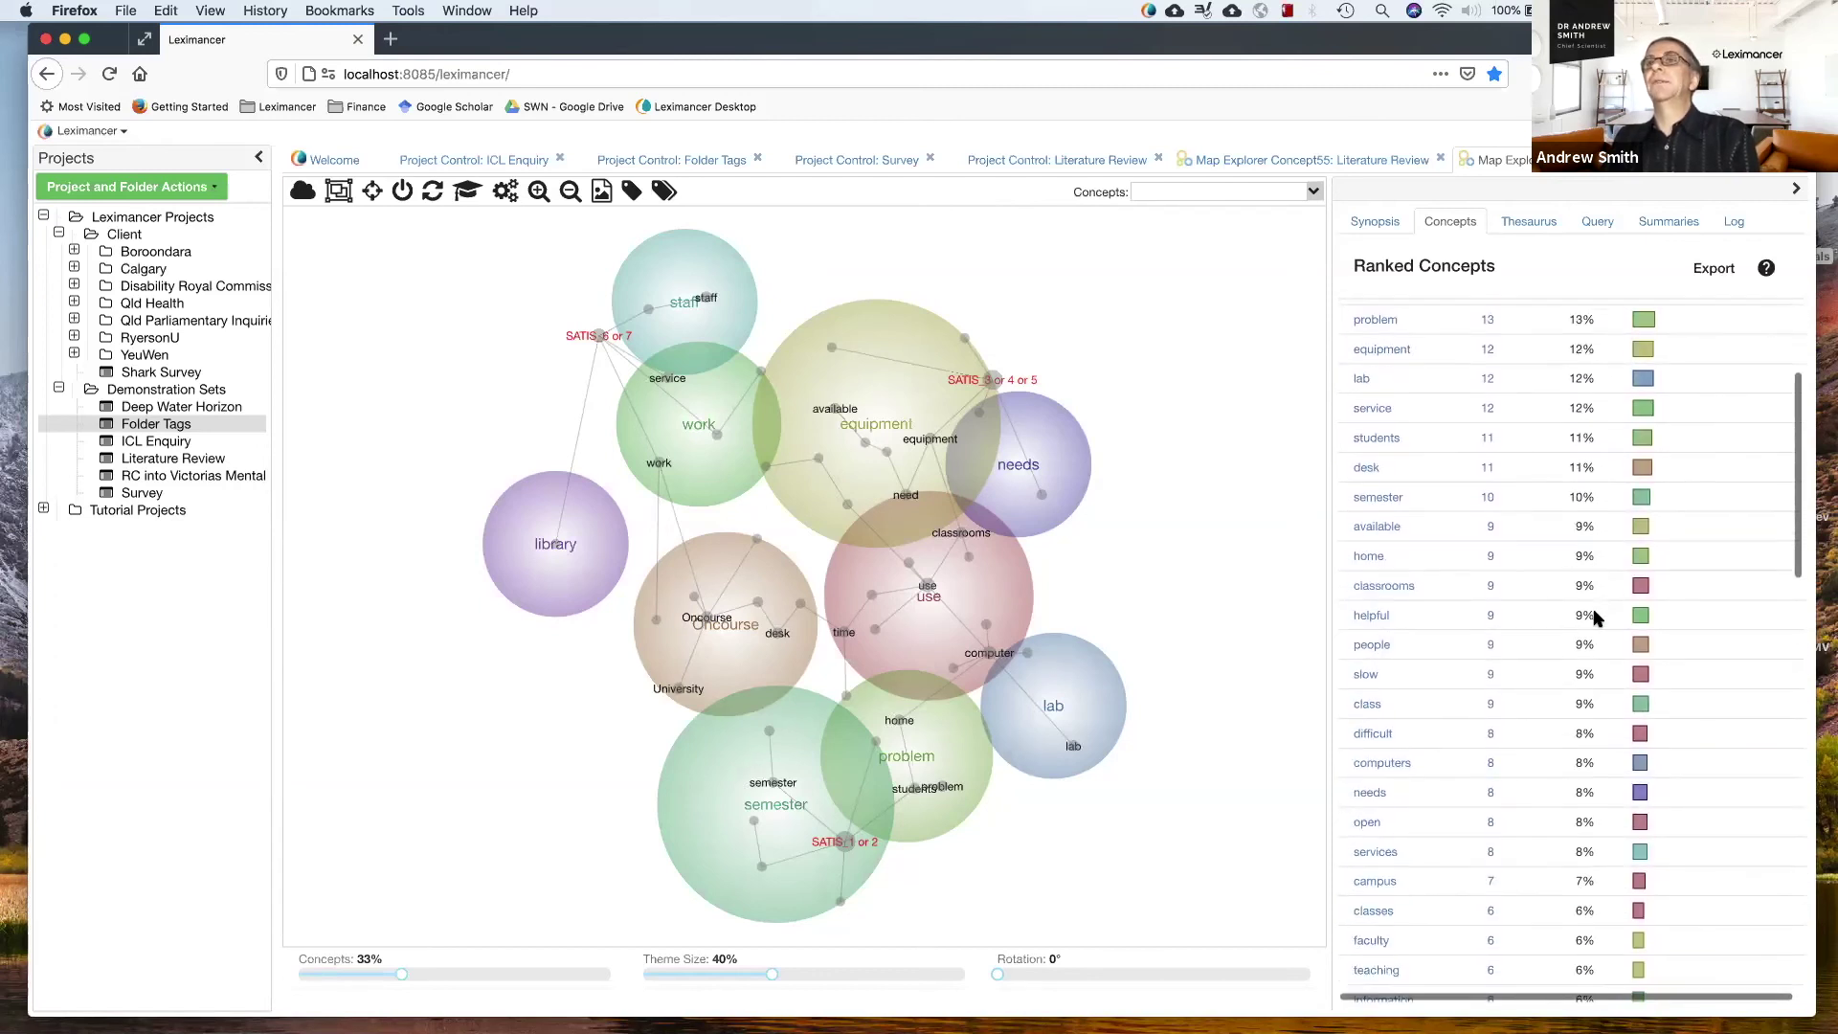
{"action": "scroll", "coordinate": [1596, 618], "scroll_direction": "down", "scroll_amount": 6}
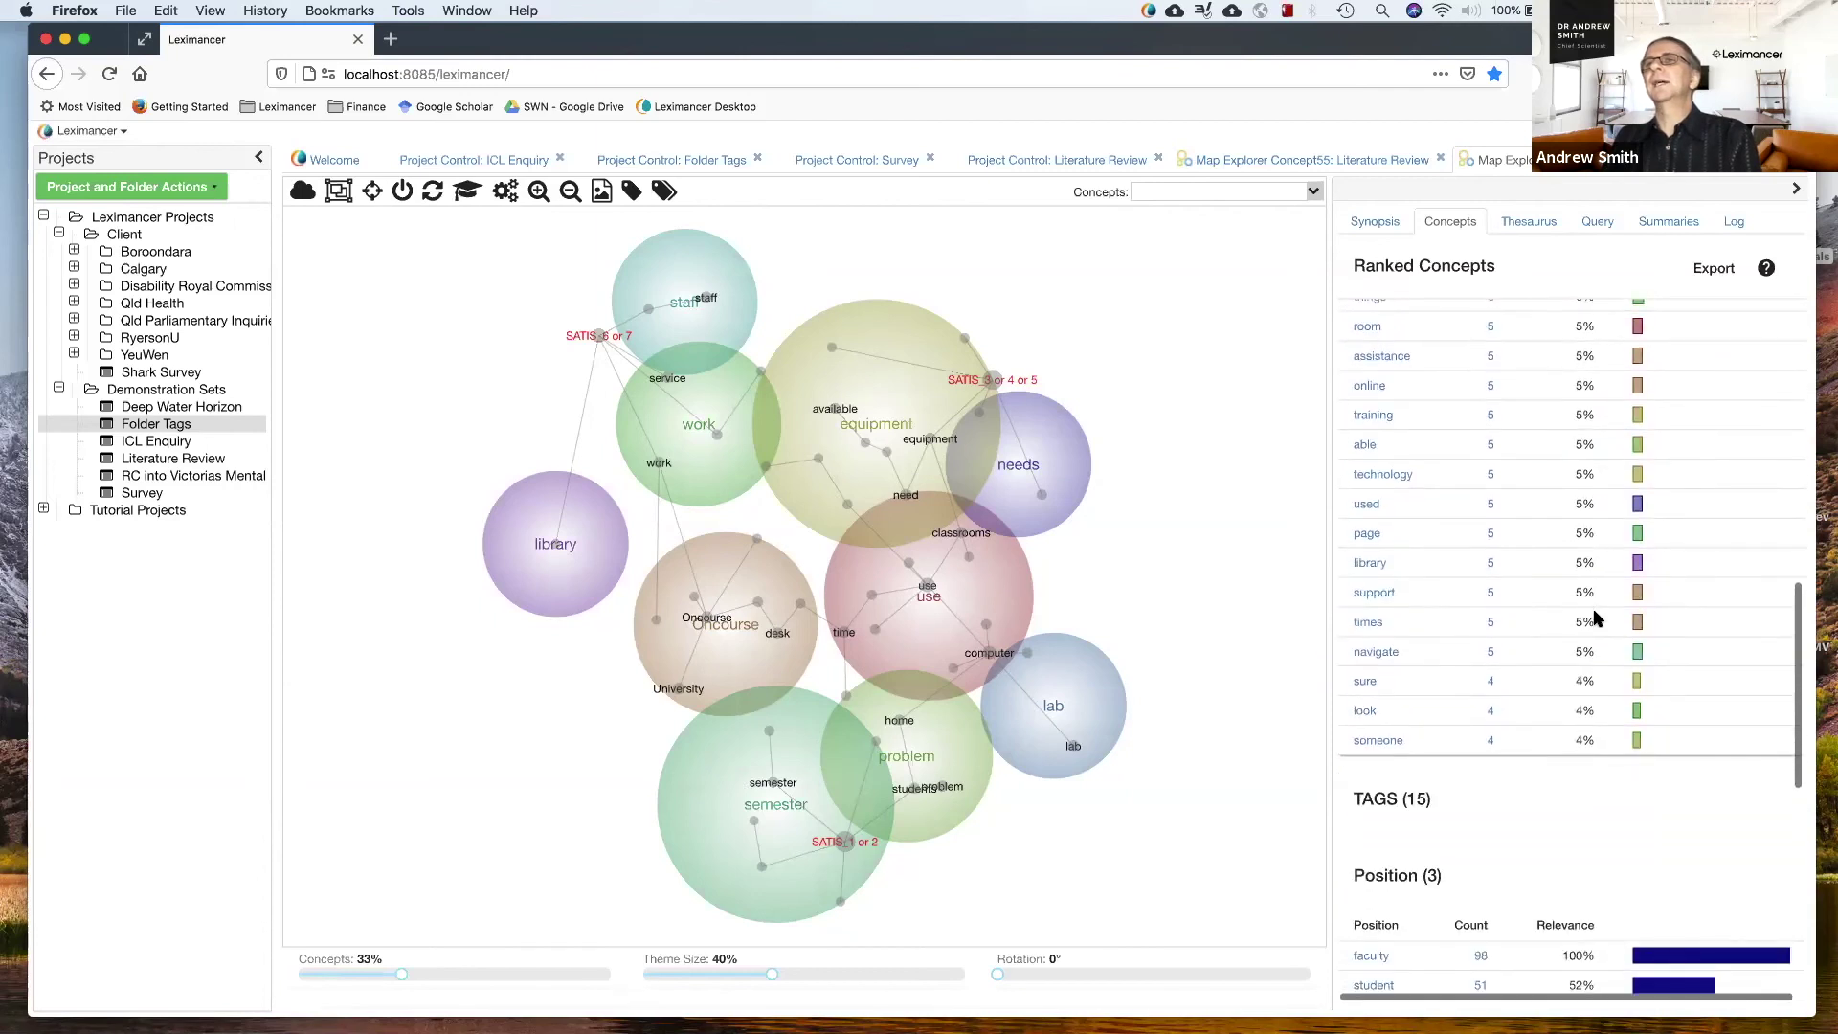
{"action": "scroll", "coordinate": [1483, 733], "scroll_direction": "up", "scroll_amount": 10}
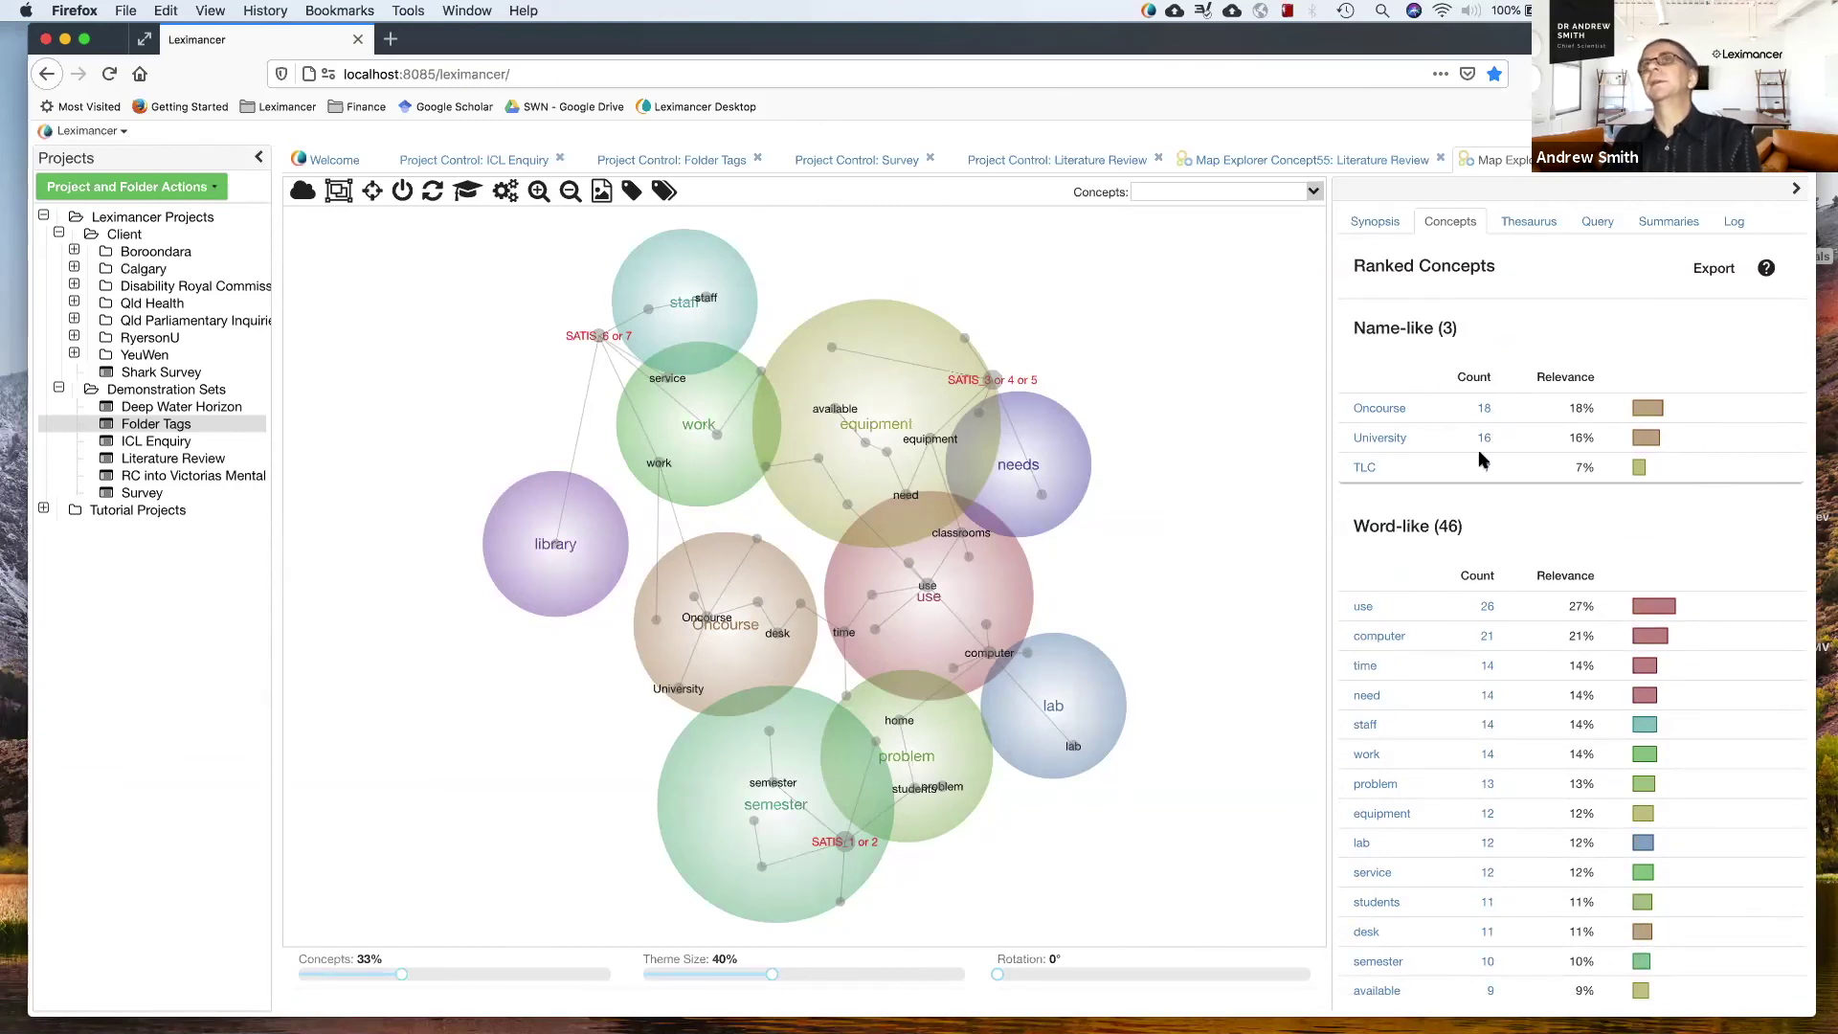
Review the Literature Review map's ranked concepts: 6 name-like, 135 word-like, headed by analyse
{"action": "left_click", "coordinate": [1270, 160]}
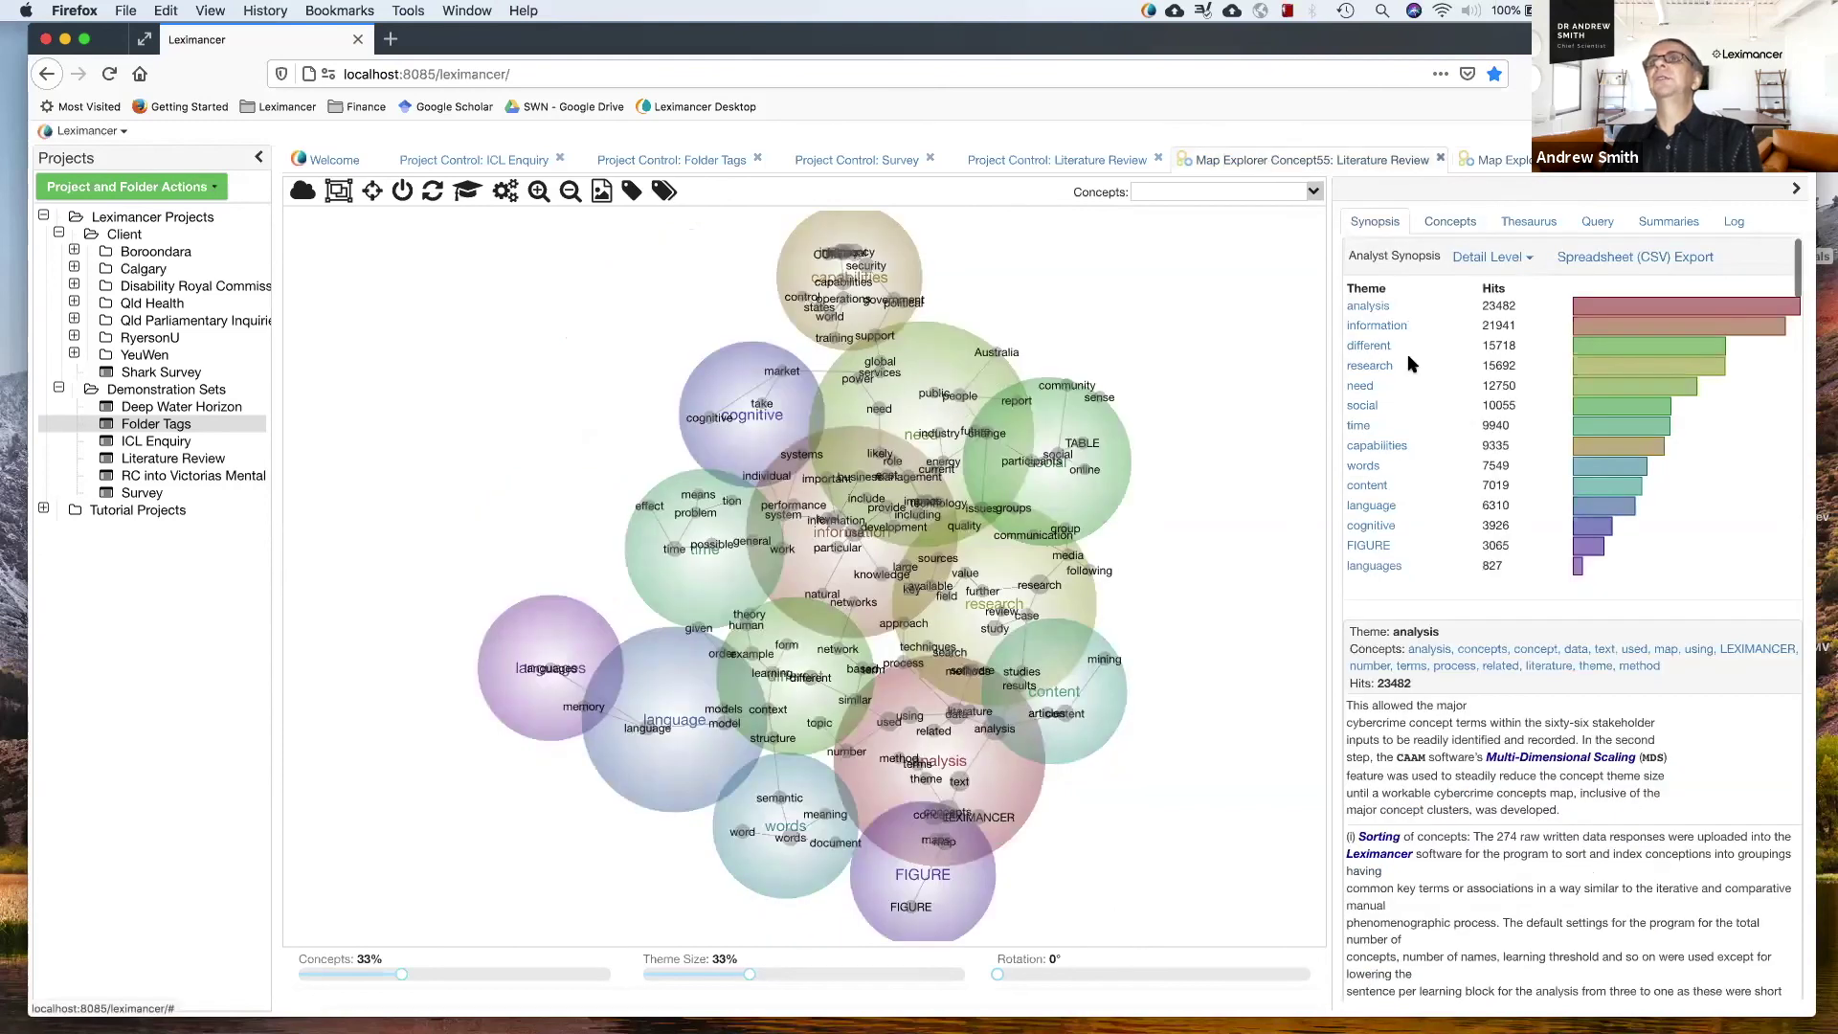
{"action": "left_click", "coordinate": [1472, 224]}
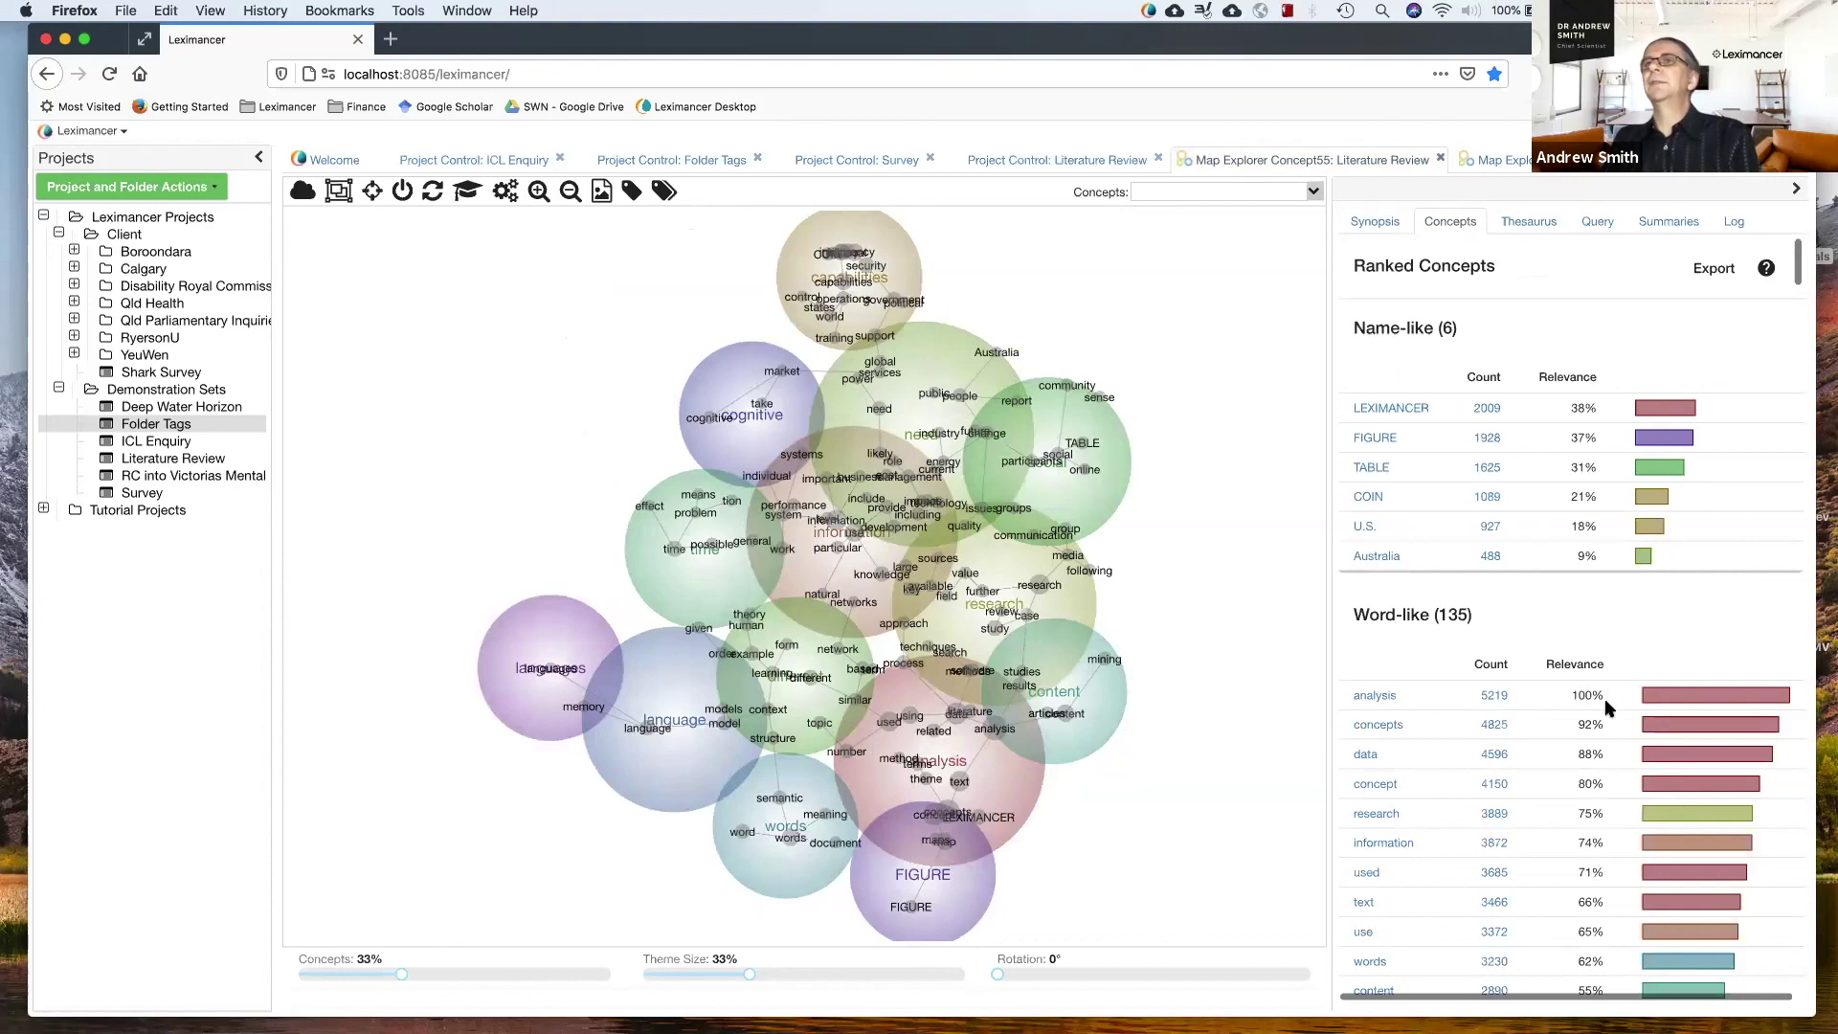
{"action": "scroll", "coordinate": [1607, 706], "scroll_direction": "down", "scroll_amount": 10}
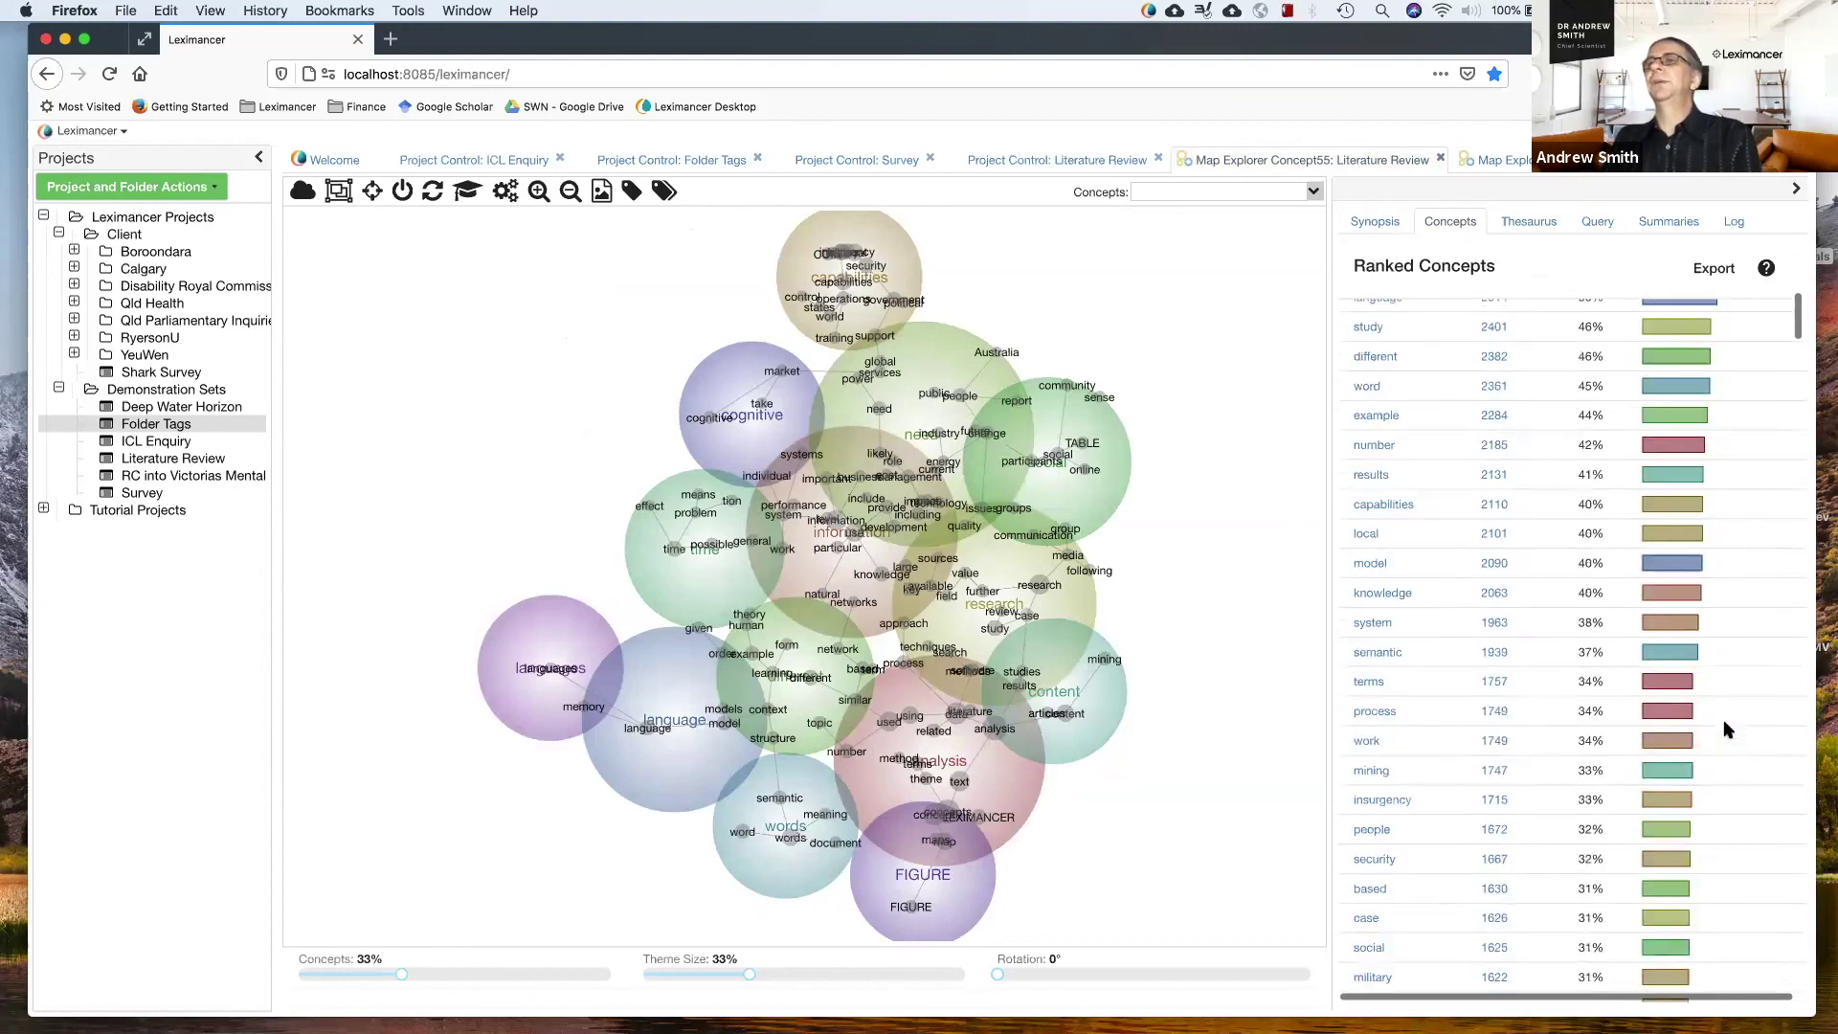
{"action": "scroll", "coordinate": [1726, 730], "scroll_direction": "down", "scroll_amount": 10}
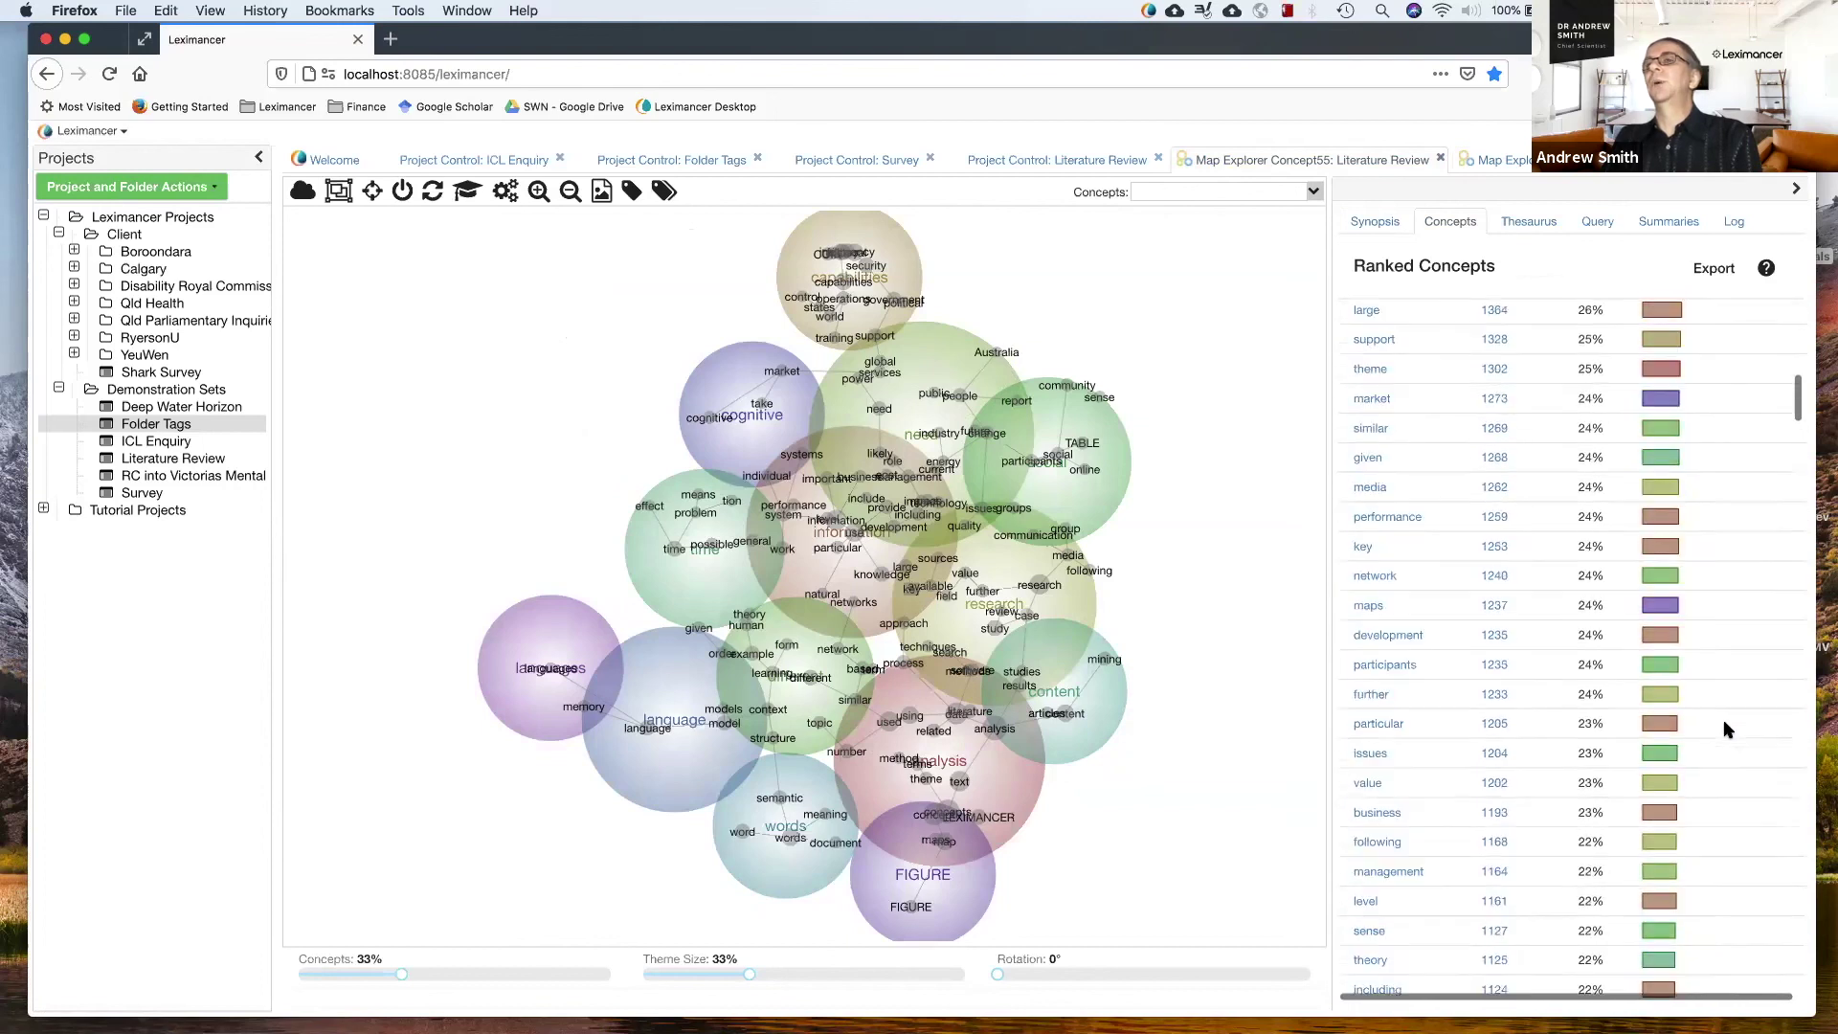
{"action": "scroll", "coordinate": [1726, 729], "scroll_direction": "down", "scroll_amount": 10}
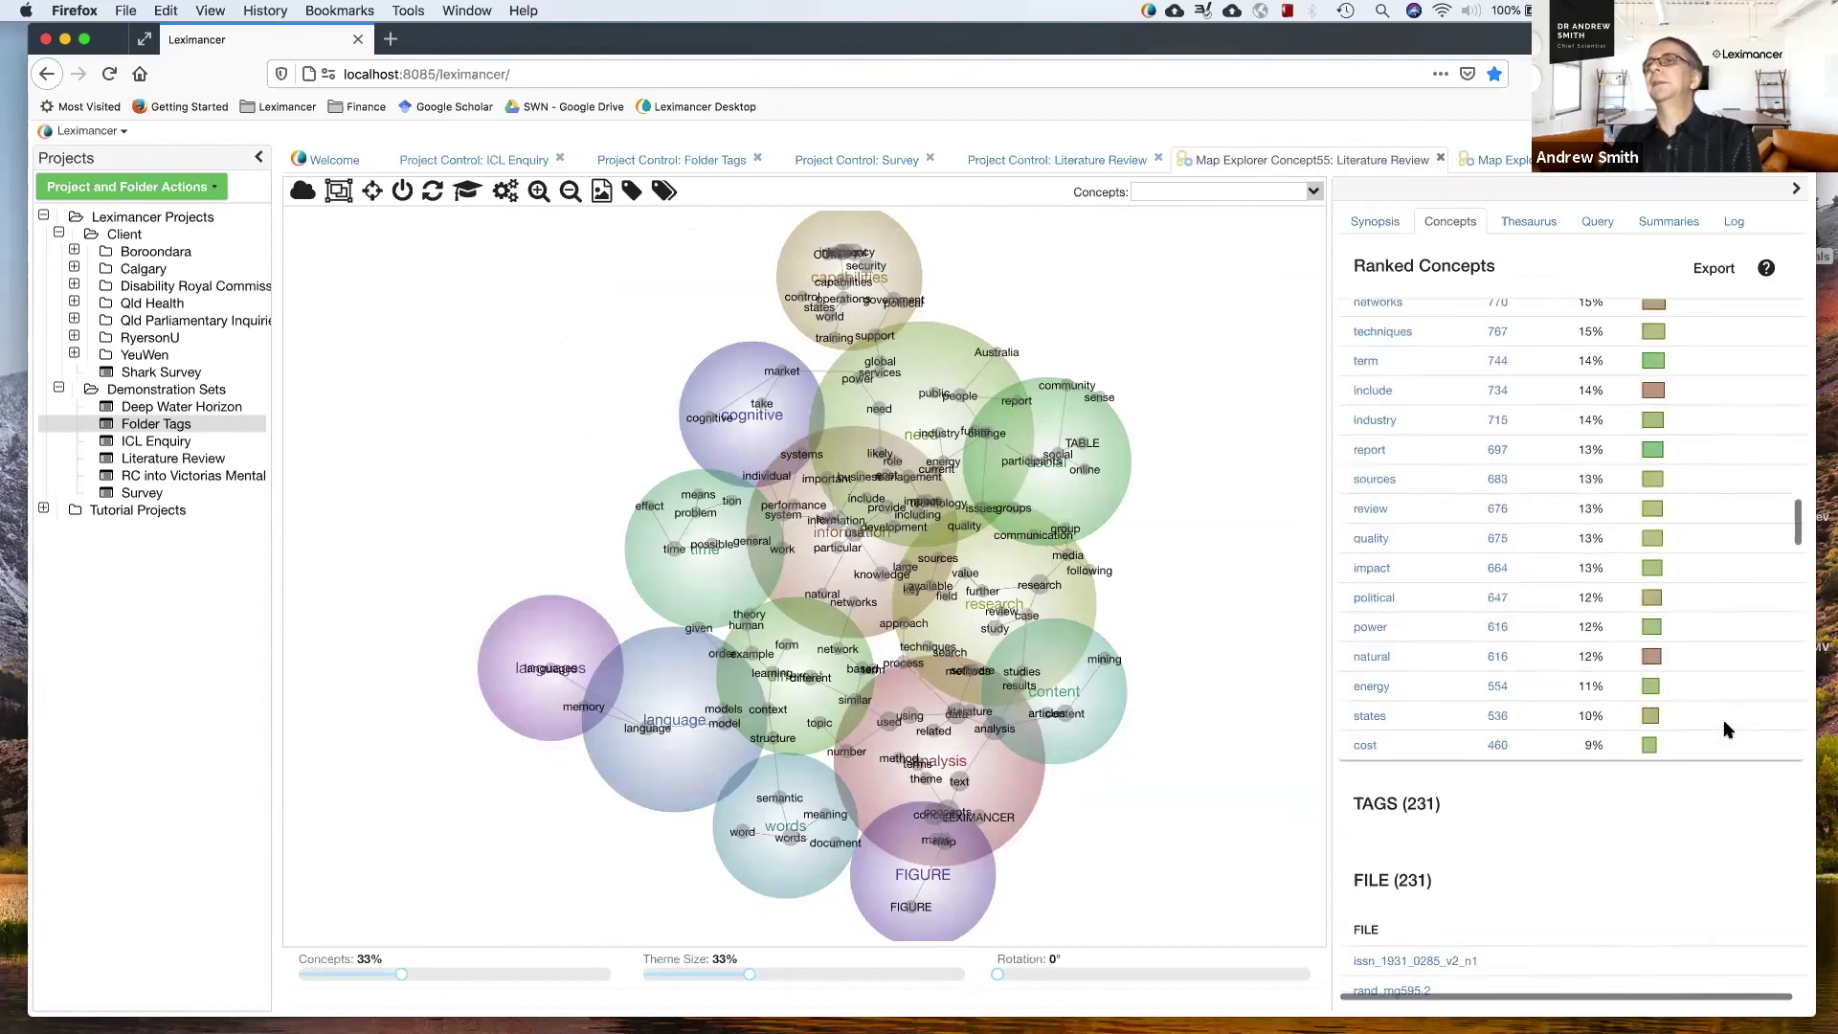
{"action": "scroll", "coordinate": [1726, 729], "scroll_direction": "down", "scroll_amount": 3}
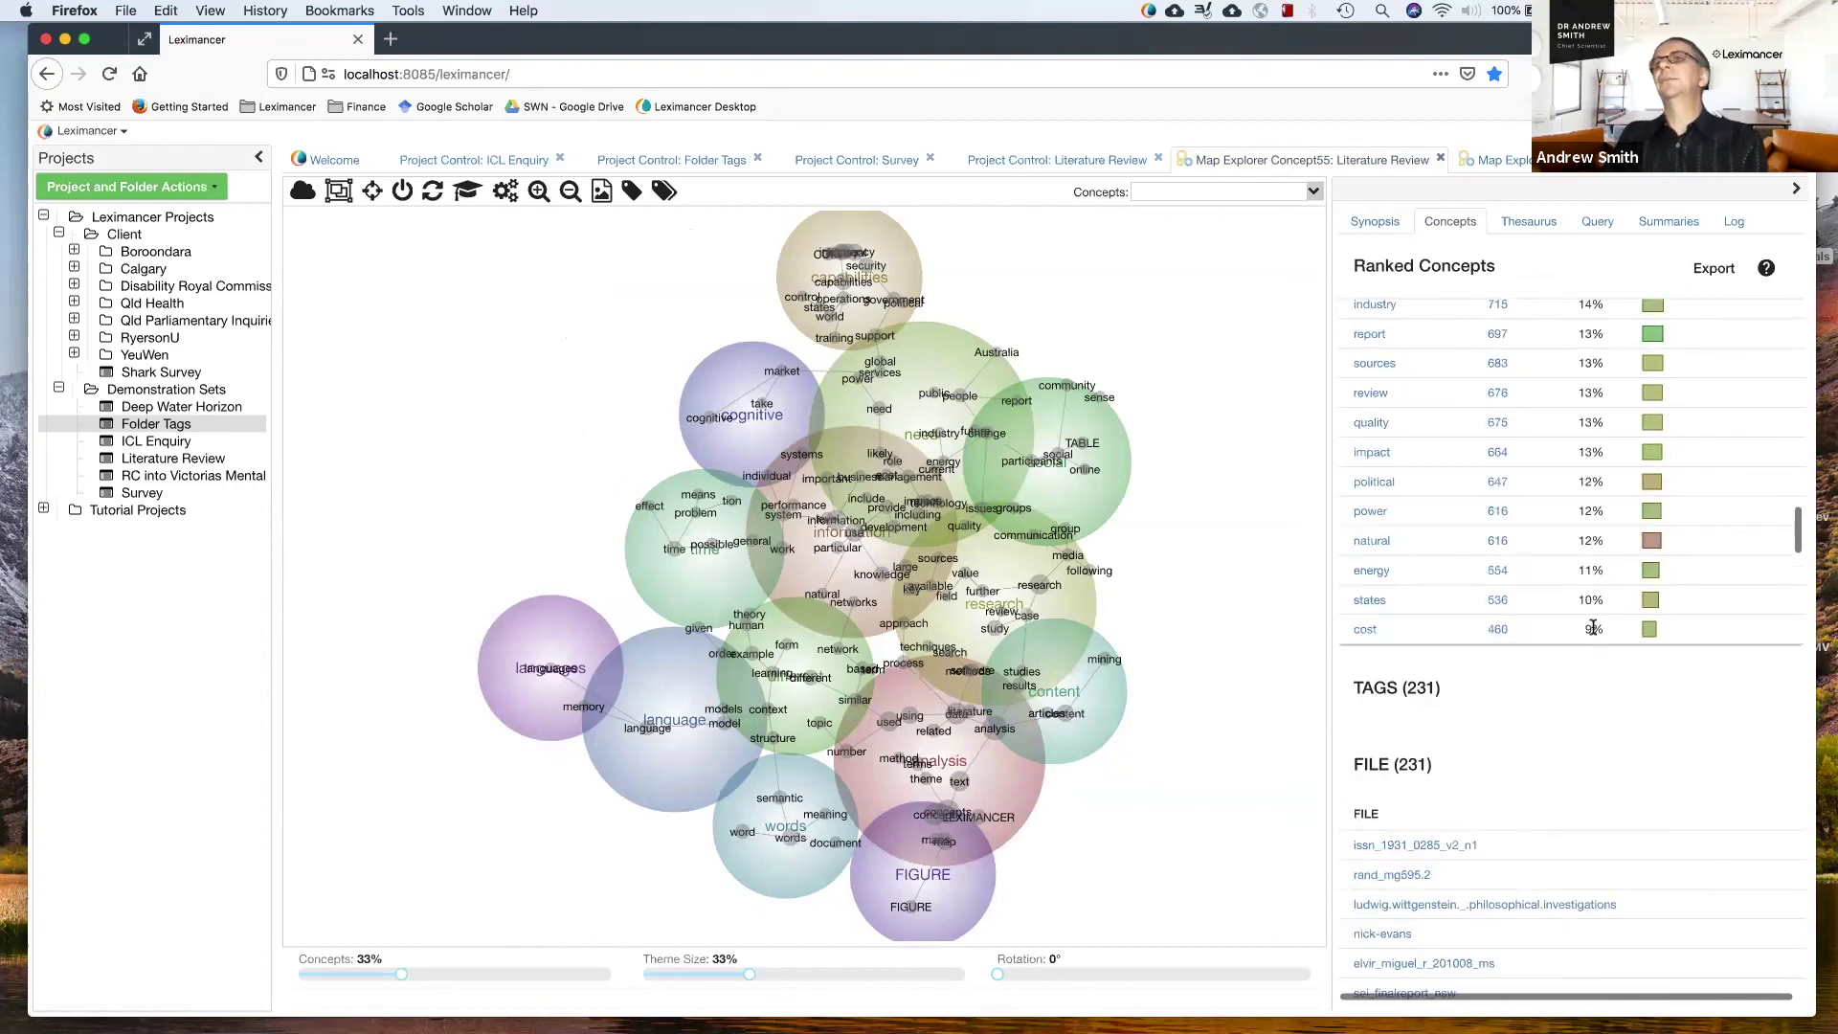